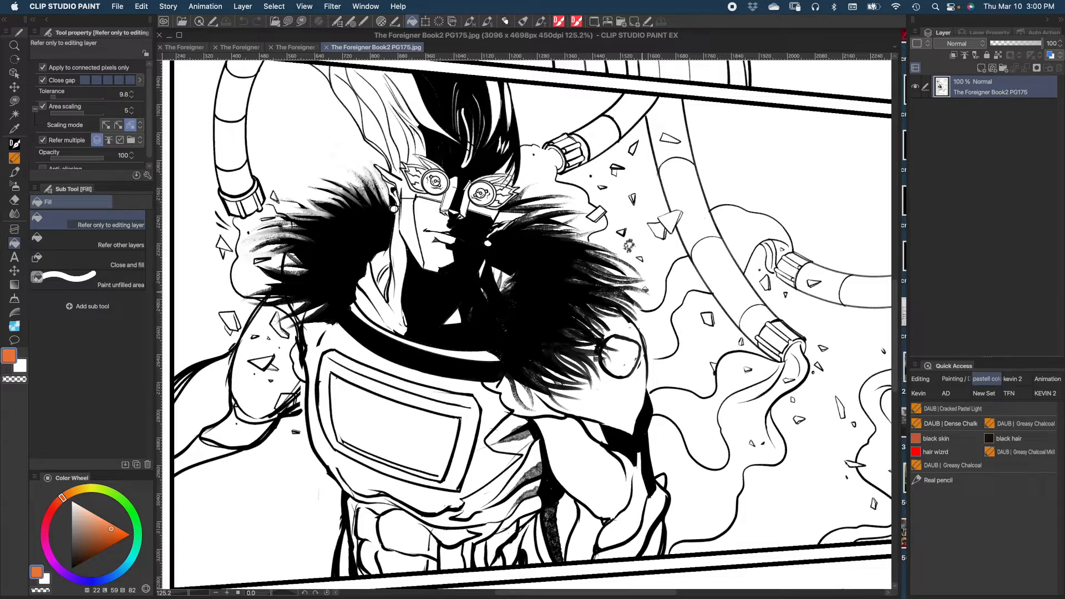
Convert the brightness of the scanned line art layer to opacity
{"action": "left_click_drag", "start_coordinate": [616, 290], "coordinate": [607, 295]}
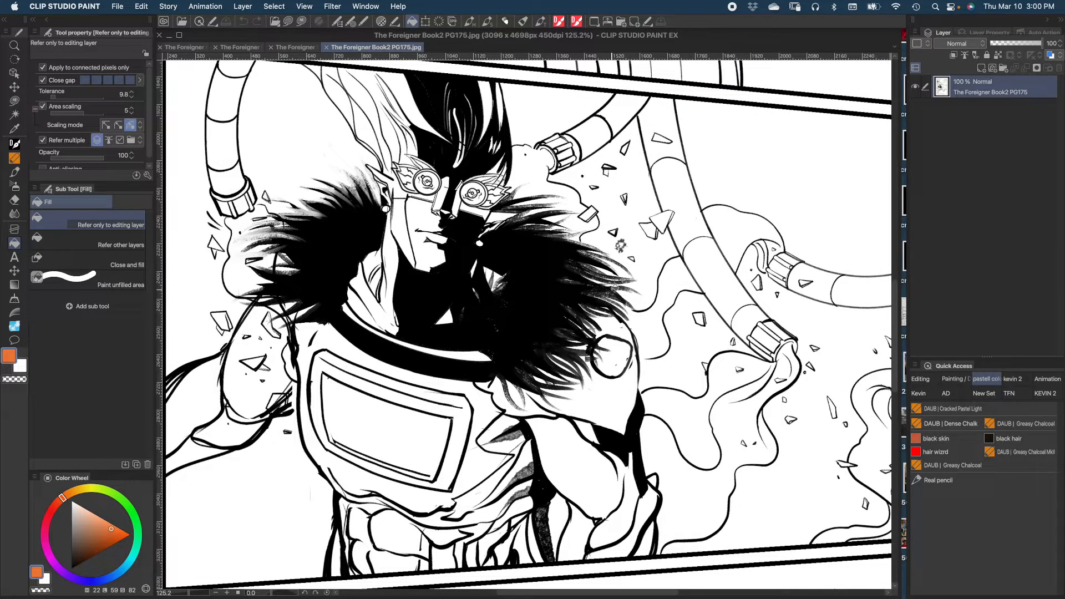
{"action": "left_click", "coordinate": [141, 7]}
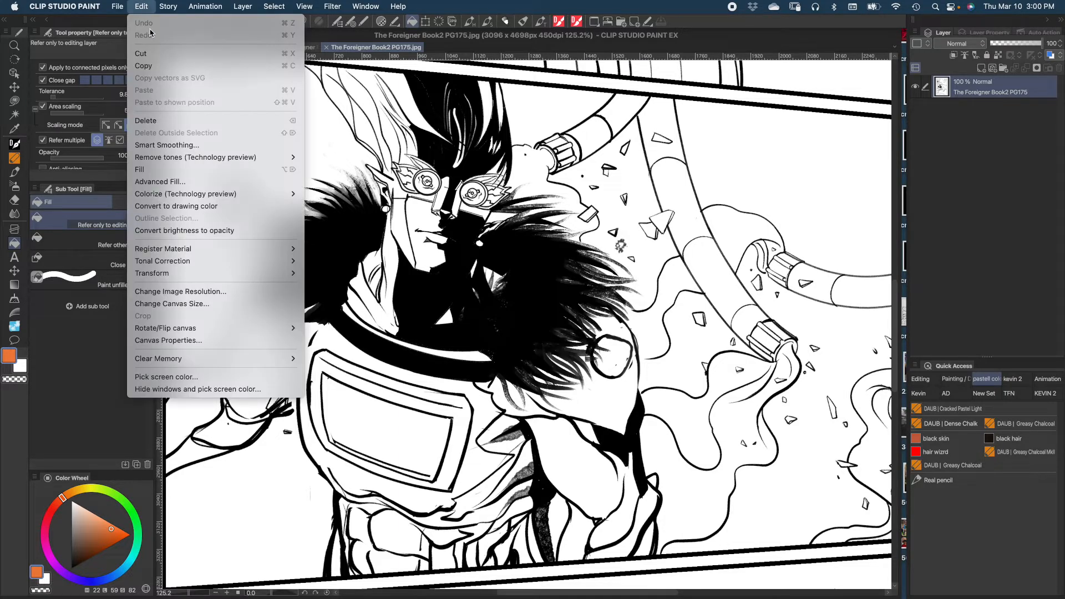
{"action": "left_click", "coordinate": [235, 233]}
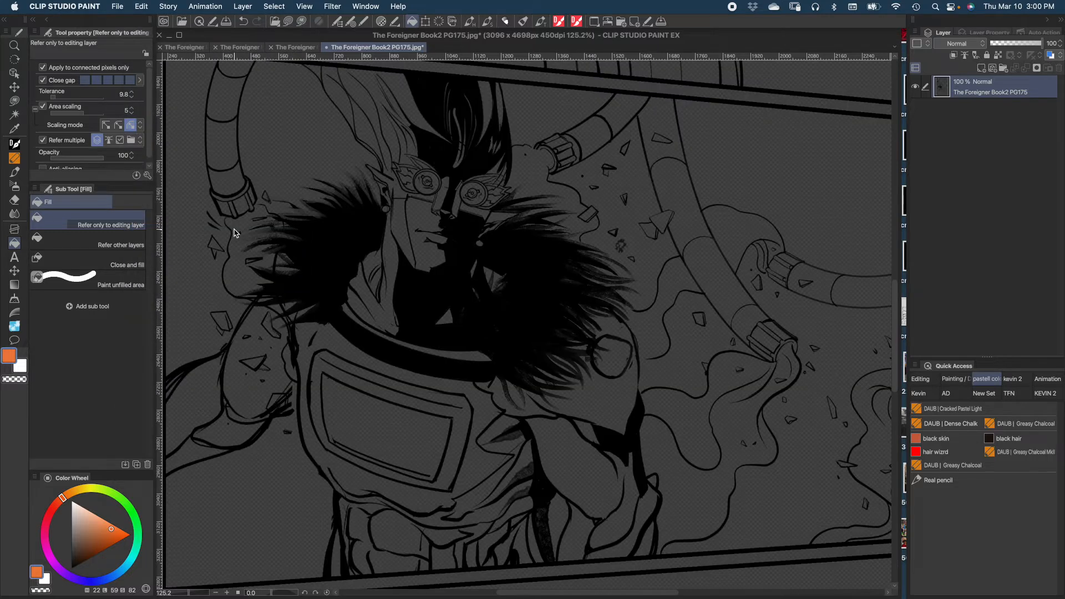
Add a new layer beneath the line art and fill it with solid white at 100 opacity using Advanced Fill
{"action": "left_click", "coordinate": [981, 68]}
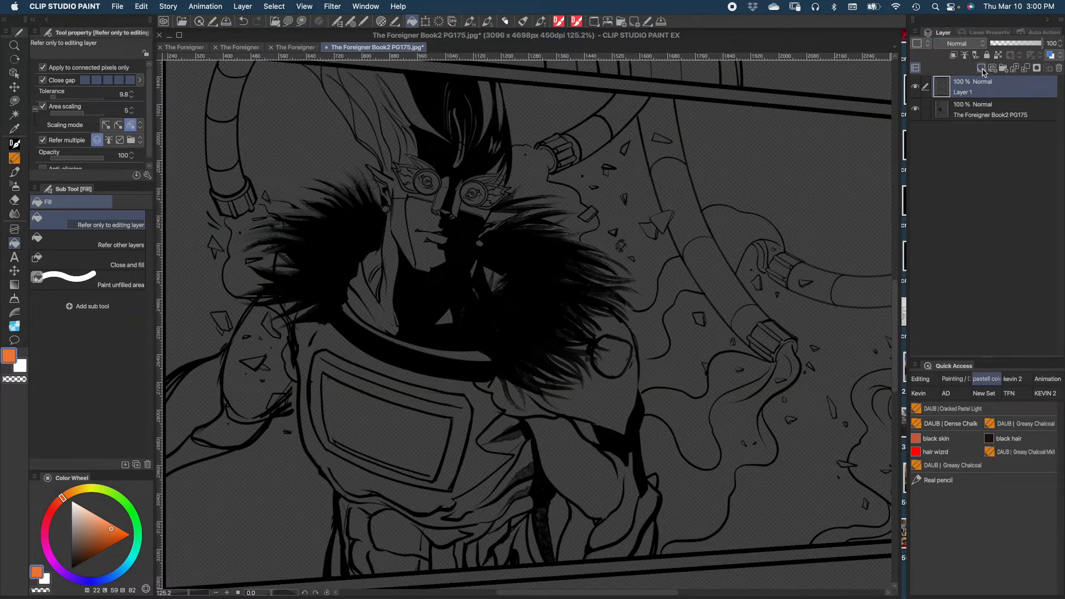
{"action": "left_click_drag", "start_coordinate": [986, 97], "coordinate": [982, 115]}
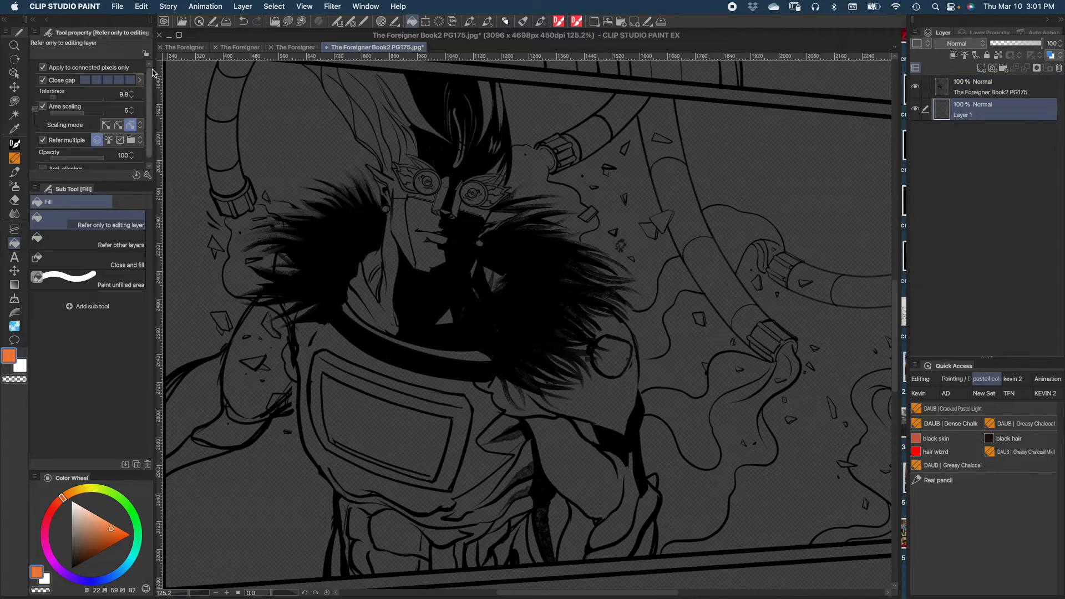
{"action": "left_click", "coordinate": [141, 7]}
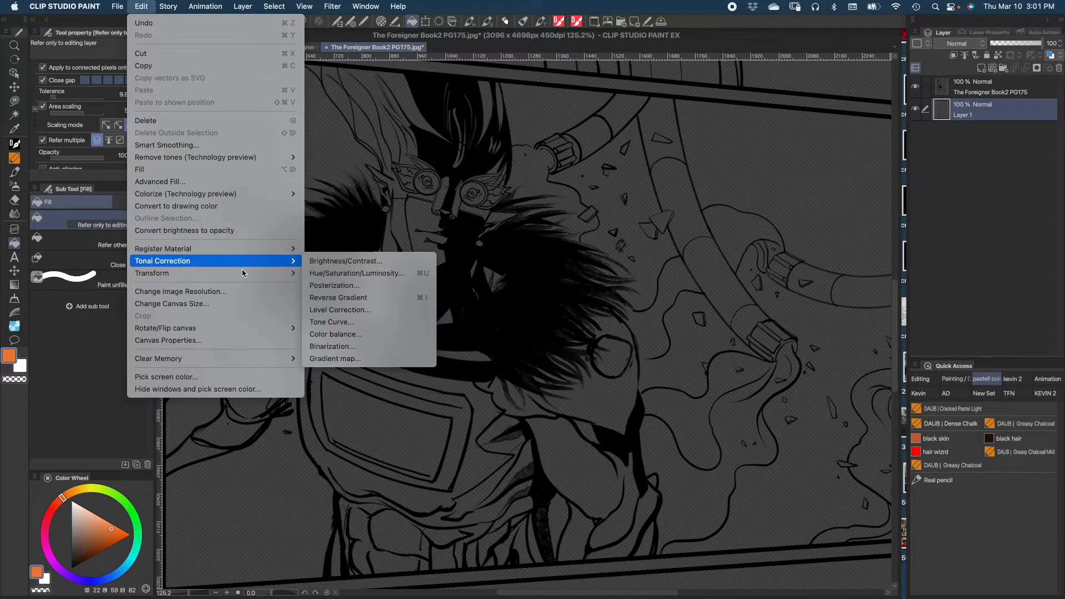
{"action": "left_click", "coordinate": [243, 187]}
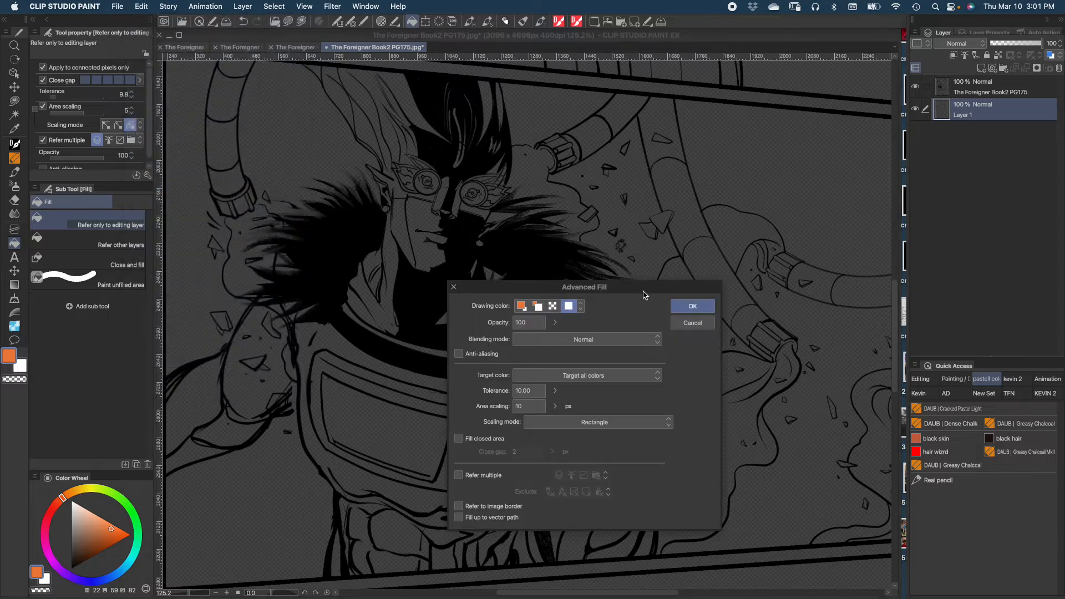
{"action": "left_click", "coordinate": [679, 308]}
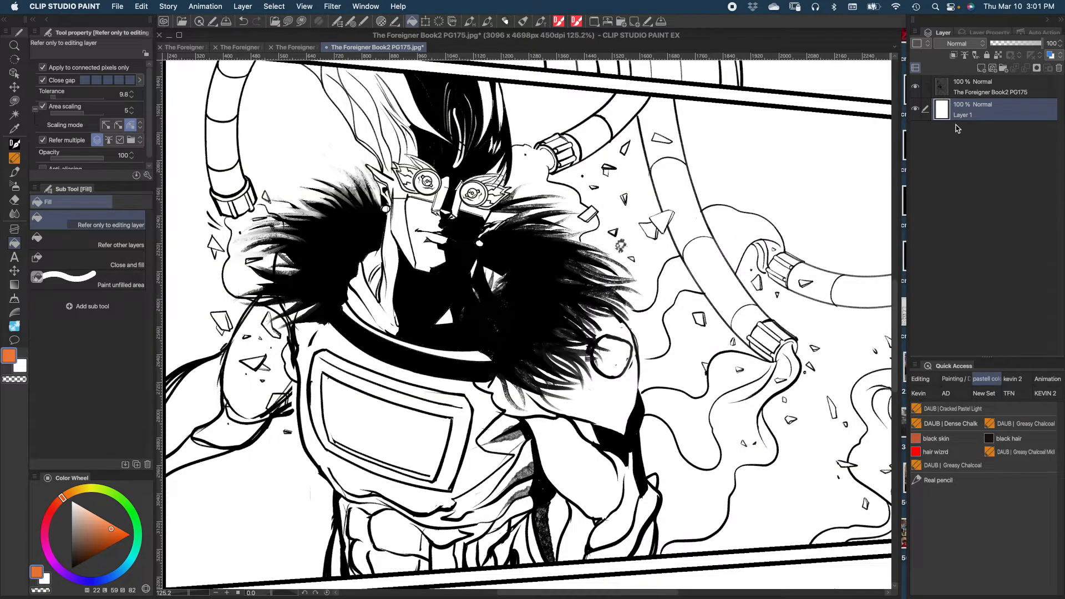
{"action": "left_click", "coordinate": [916, 89]}
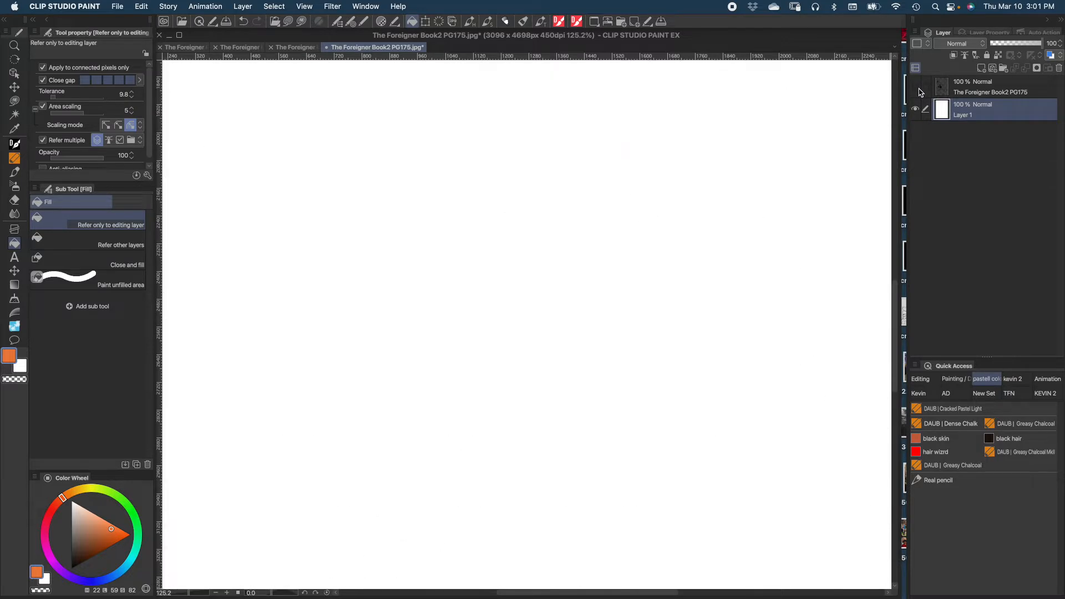
{"action": "left_click", "coordinate": [916, 89]}
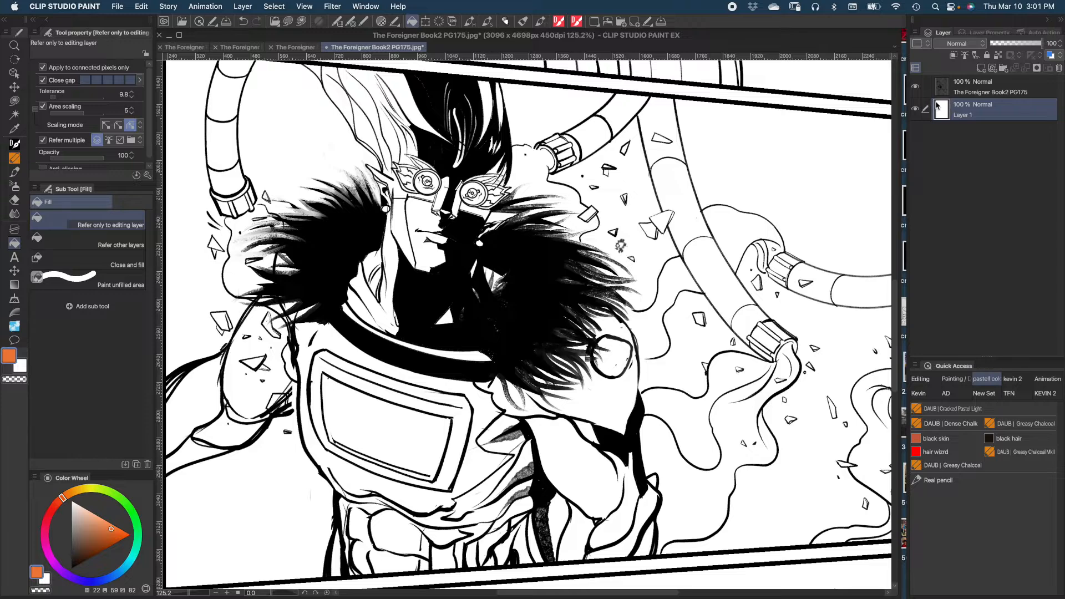
Choose a tan skin colour with hue 22 and add another new layer between the line art and the white layer
{"action": "left_click_drag", "start_coordinate": [722, 185], "coordinate": [710, 191]}
{"action": "scroll", "coordinate": [698, 213], "scroll_direction": "up", "scroll_amount": 2}
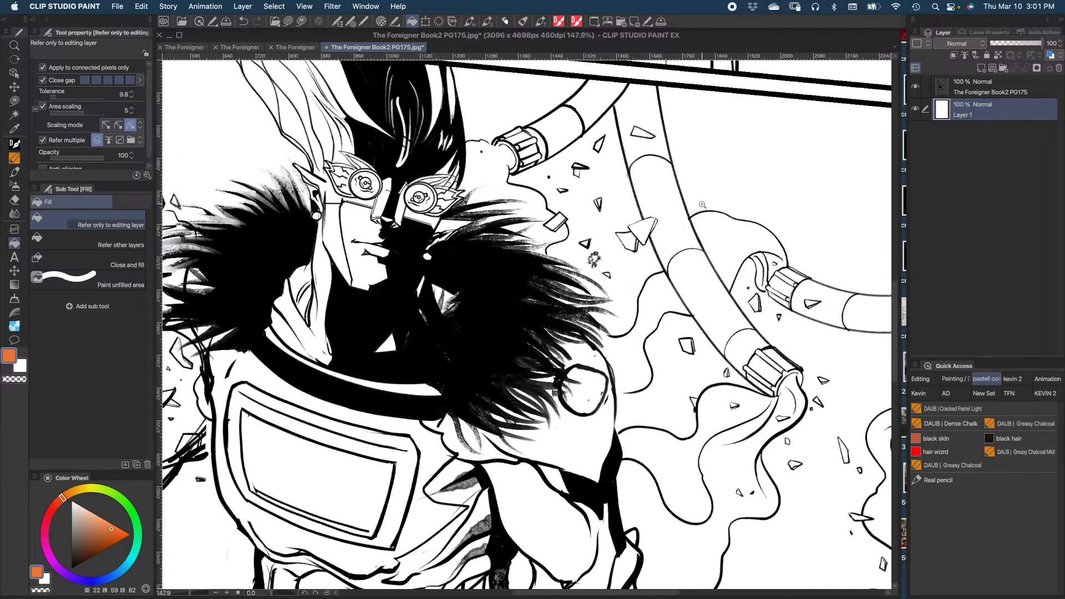
{"action": "scroll", "coordinate": [679, 217], "scroll_direction": "down", "scroll_amount": 3}
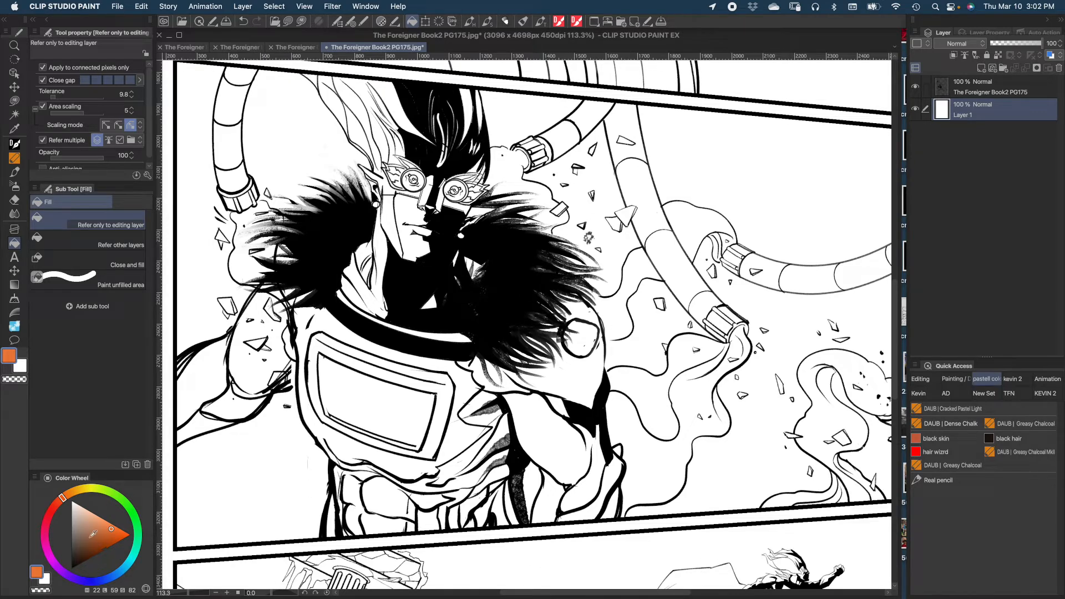
{"action": "left_click_drag", "start_coordinate": [93, 534], "coordinate": [94, 522]}
{"action": "left_click", "coordinate": [971, 90]}
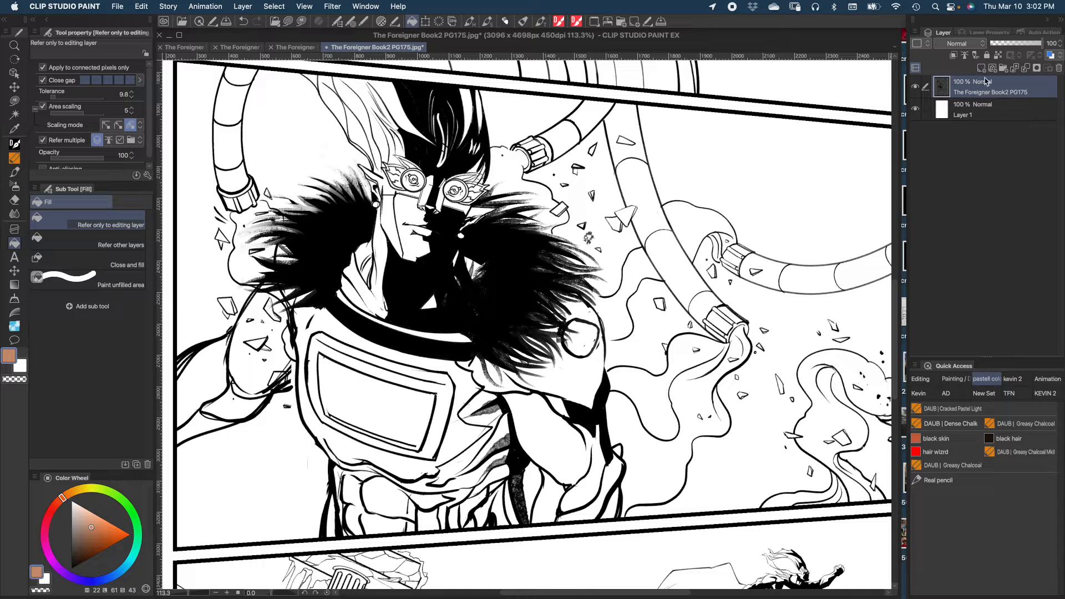
{"action": "left_click", "coordinate": [983, 71]}
{"action": "left_click_drag", "start_coordinate": [985, 87], "coordinate": [960, 111]}
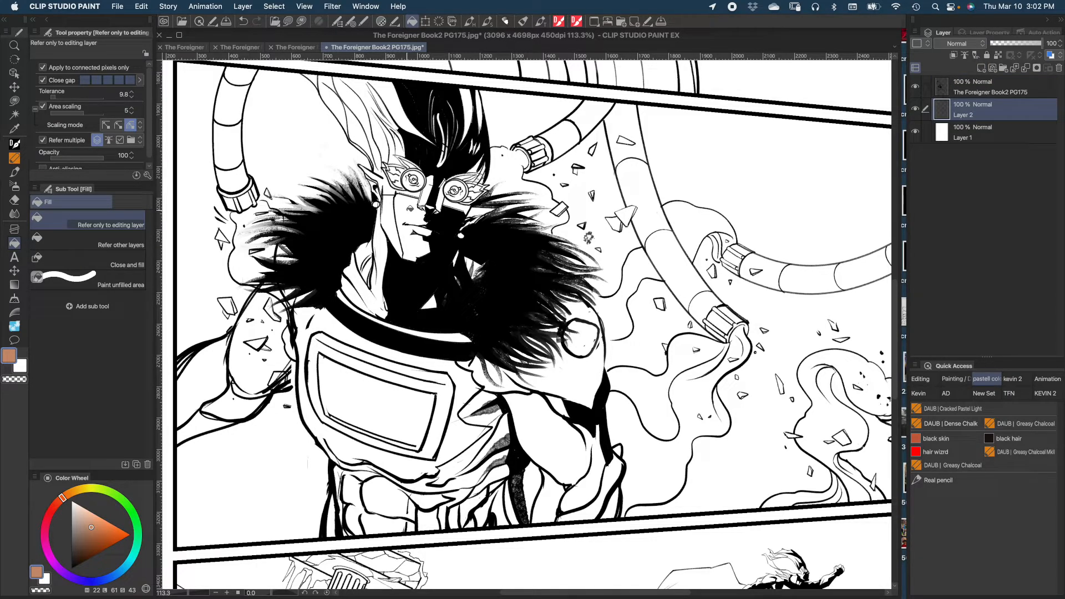
Fill the character's face and all the neck sections with the tan skin colour
{"action": "left_click", "coordinate": [391, 214]}
{"action": "left_click", "coordinate": [406, 214]}
{"action": "left_click", "coordinate": [411, 239]}
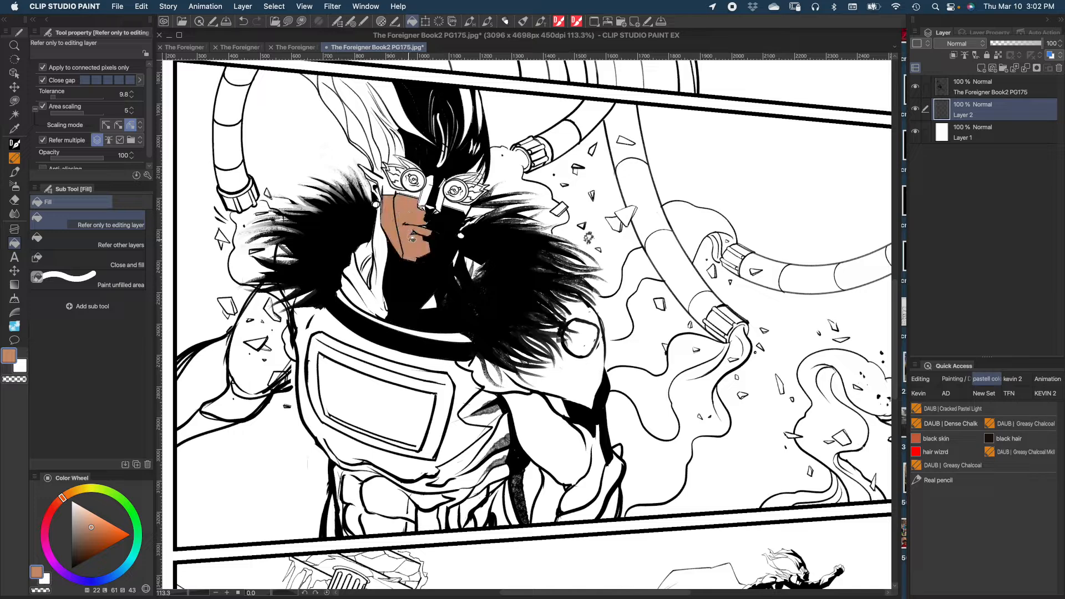
{"action": "left_click", "coordinate": [383, 249]}
{"action": "left_click", "coordinate": [369, 256]}
{"action": "left_click", "coordinate": [365, 259]}
{"action": "left_click", "coordinate": [379, 289]}
{"action": "left_click", "coordinate": [360, 272]}
{"action": "left_click", "coordinate": [353, 294]}
{"action": "left_click", "coordinate": [368, 308]}
{"action": "left_click", "coordinate": [384, 309]}
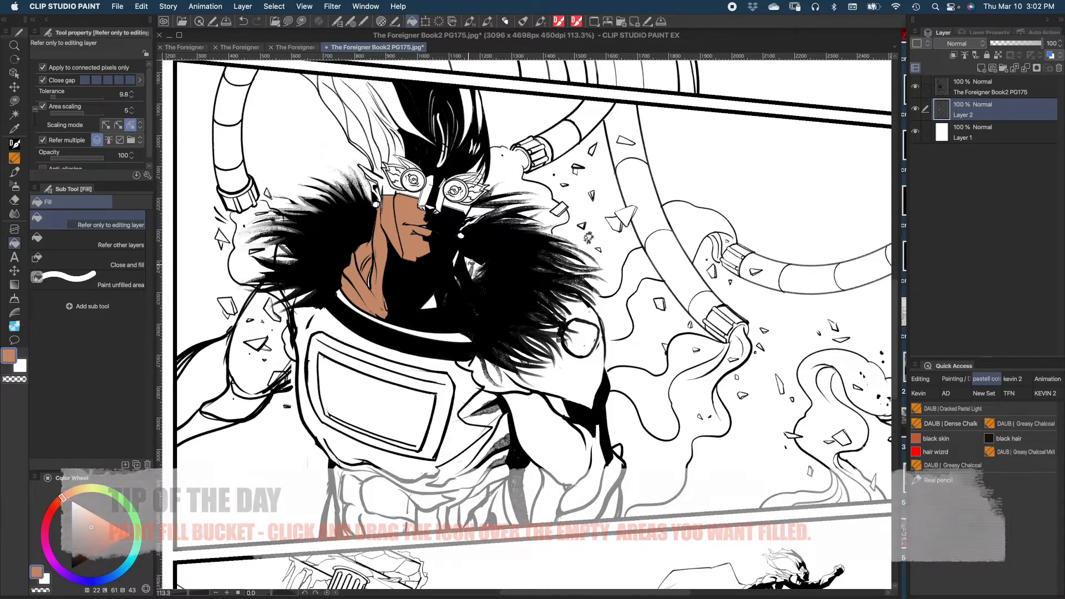
{"action": "left_click", "coordinate": [436, 300]}
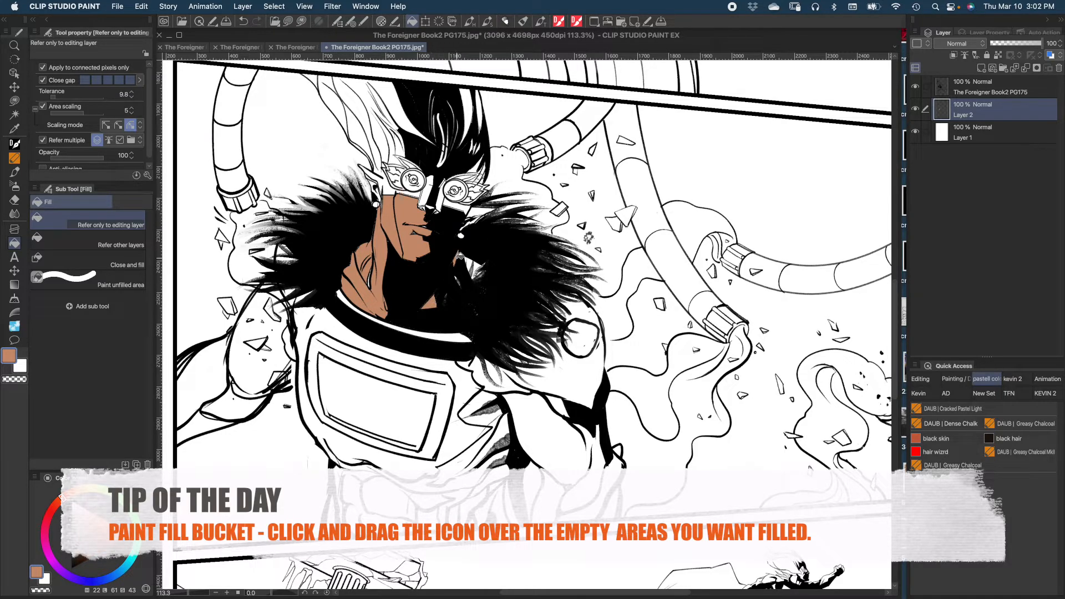
Fill the bare arm below the costume's short sleeve, including the forearm sections, with the tan skin colour
{"action": "scroll", "coordinate": [592, 392], "scroll_direction": "down", "scroll_amount": 2}
{"action": "left_click", "coordinate": [593, 392]}
{"action": "left_click_drag", "start_coordinate": [599, 410], "coordinate": [611, 441]}
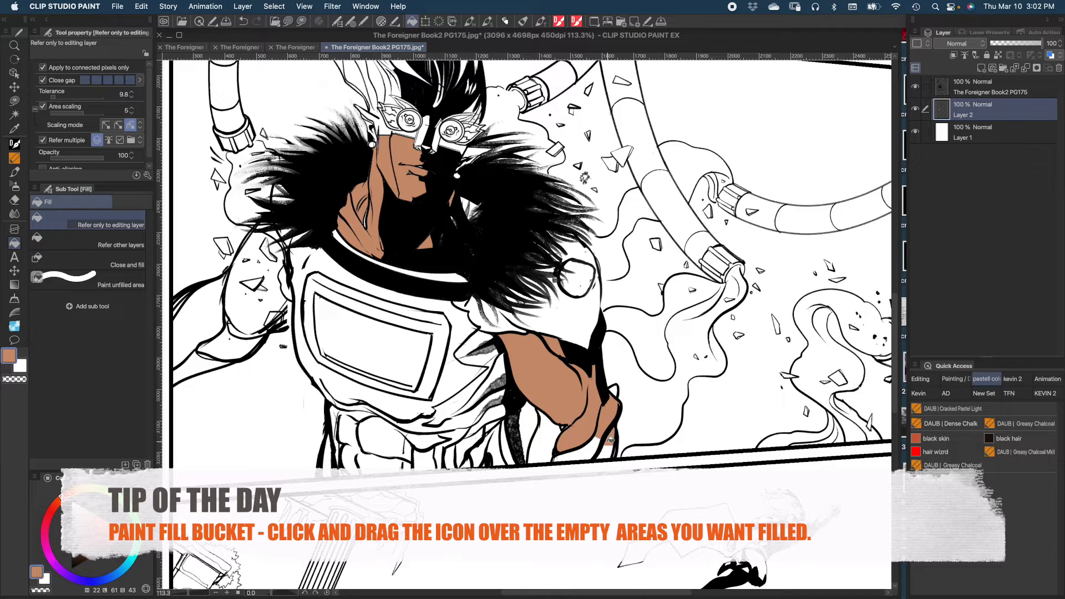
{"action": "left_click", "coordinate": [558, 447]}
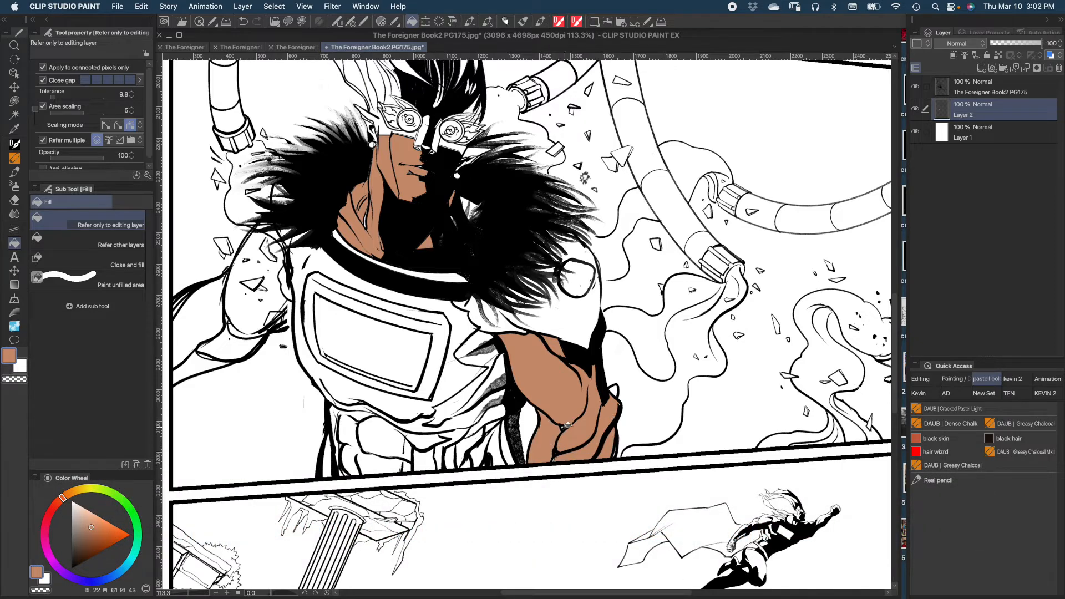
Fill the outstretched arm's upper arm and forearm sections with the tan skin colour
{"action": "left_click", "coordinate": [254, 309]}
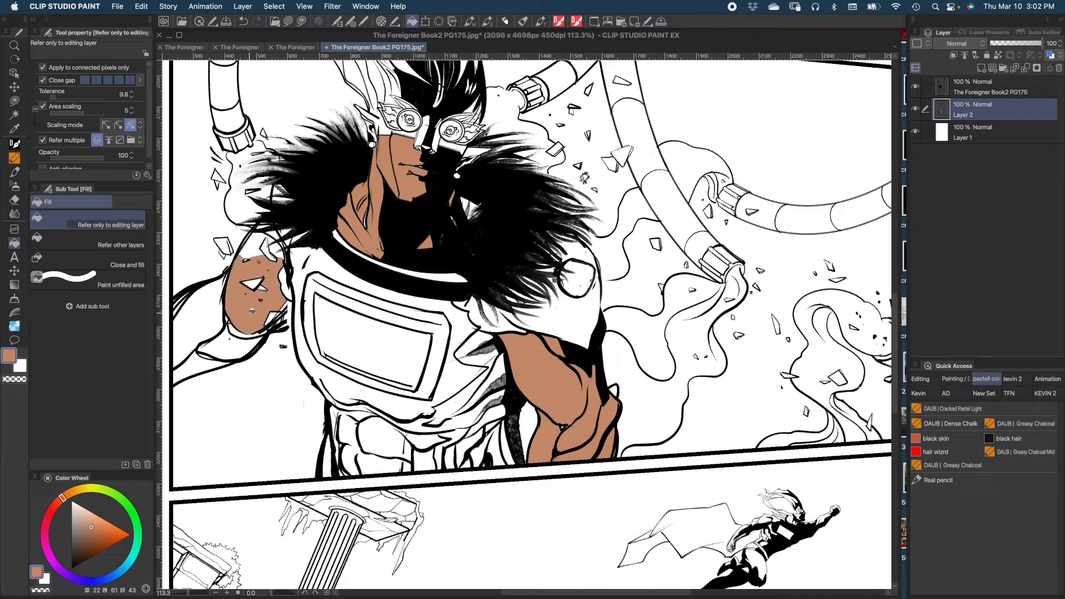
{"action": "left_click", "coordinate": [255, 261]}
{"action": "left_click", "coordinate": [217, 297]}
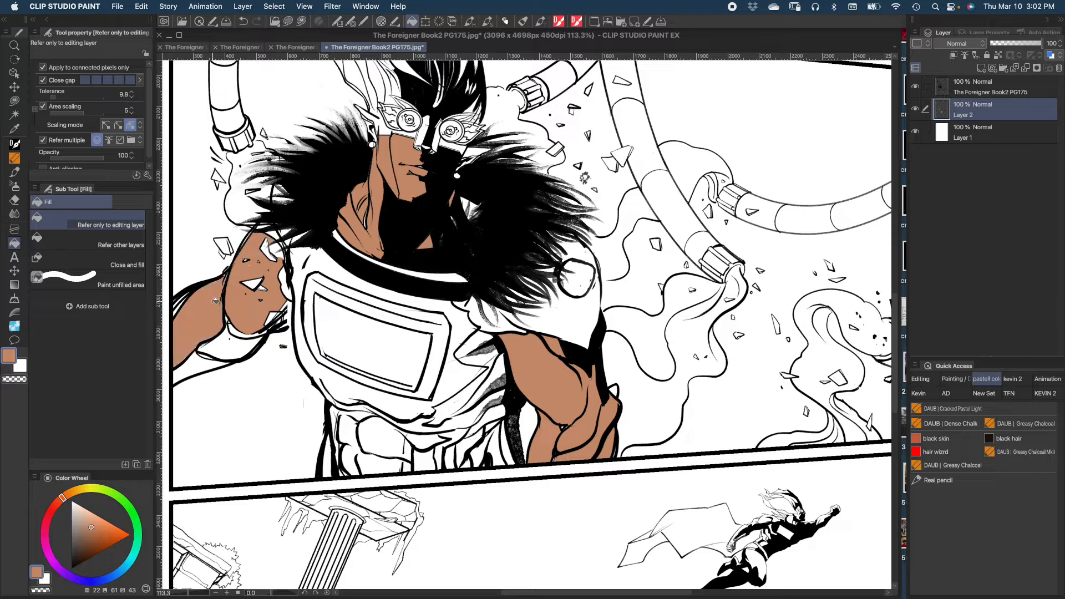
{"action": "left_click", "coordinate": [216, 327]}
{"action": "left_click", "coordinate": [204, 367]}
{"action": "left_click", "coordinate": [229, 329]}
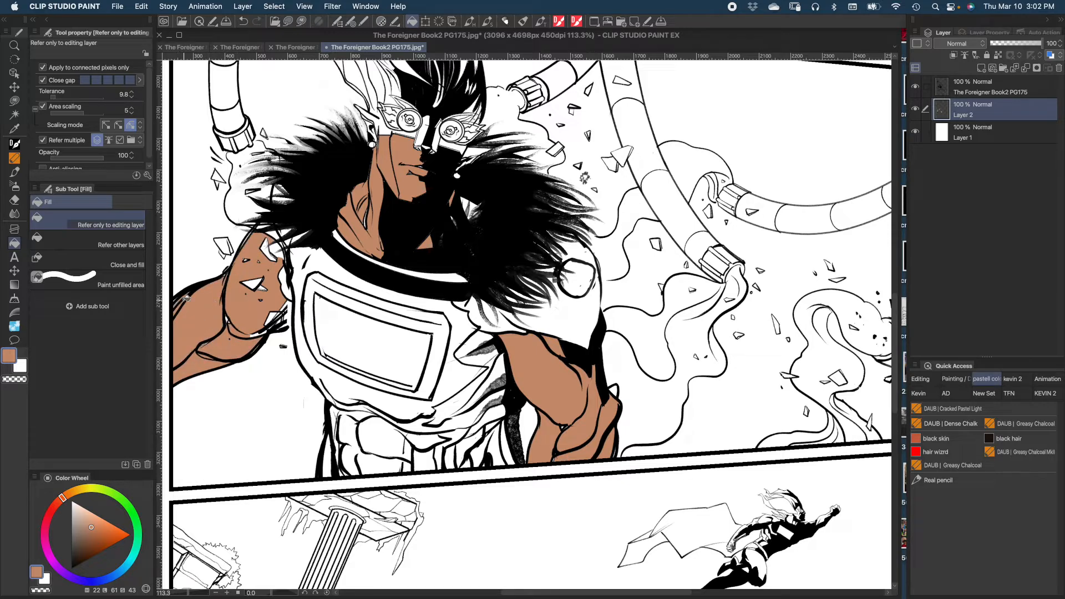
Choose a blue with hue 195 and fill the costume's collar, torso and sleeve, leaving the chest panel white
{"action": "left_click", "coordinate": [84, 548]}
{"action": "left_click", "coordinate": [124, 564]}
{"action": "left_click", "coordinate": [103, 535]}
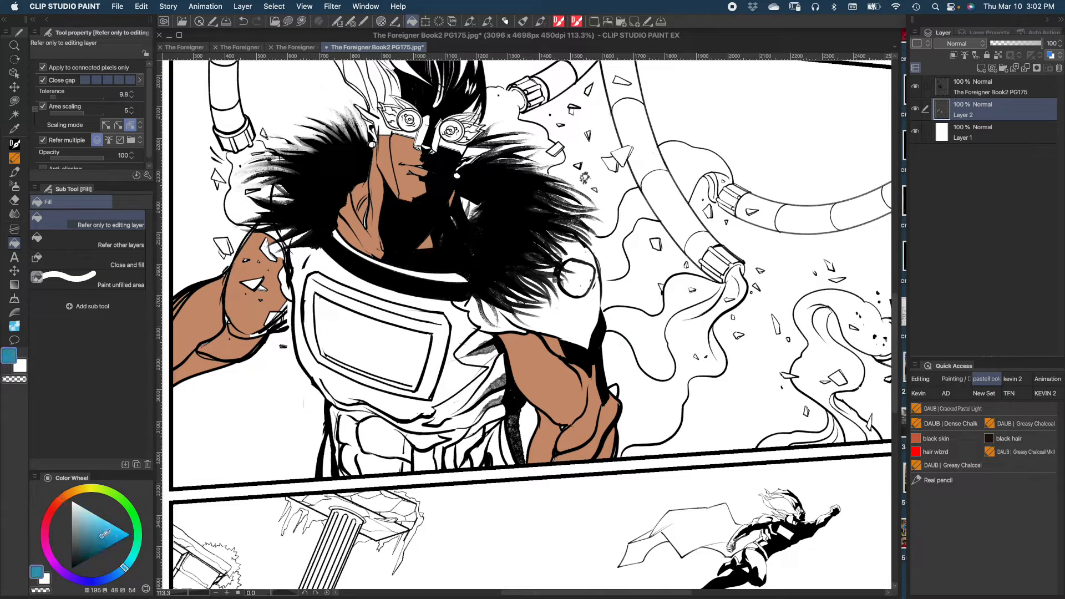
{"action": "left_click", "coordinate": [459, 317]}
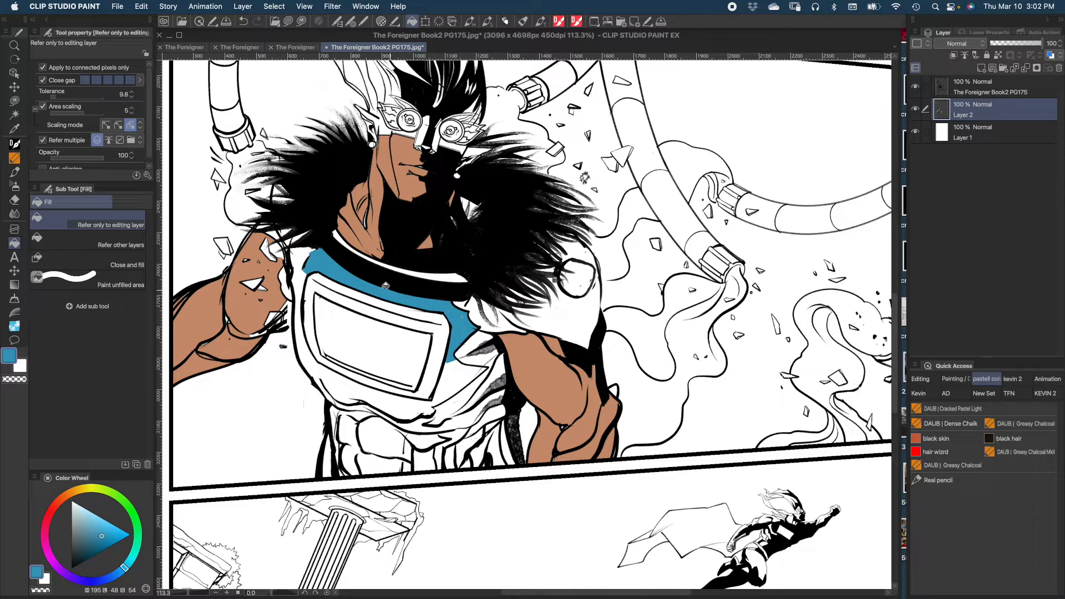
{"action": "left_click", "coordinate": [302, 337]}
{"action": "mouse_move", "coordinate": [377, 397]}
{"action": "left_mouse_down"}
{"action": "mouse_move", "coordinate": [386, 442]}
{"action": "mouse_move", "coordinate": [359, 436]}
{"action": "mouse_move", "coordinate": [354, 403]}
{"action": "mouse_move", "coordinate": [342, 435]}
{"action": "mouse_move", "coordinate": [336, 417]}
{"action": "mouse_move", "coordinate": [328, 456]}
{"action": "mouse_move", "coordinate": [346, 470]}
{"action": "mouse_move", "coordinate": [340, 439]}
{"action": "mouse_move", "coordinate": [354, 479]}
{"action": "mouse_move", "coordinate": [419, 470]}
{"action": "mouse_move", "coordinate": [418, 420]}
{"action": "mouse_move", "coordinate": [470, 370]}
{"action": "mouse_move", "coordinate": [473, 437]}
{"action": "mouse_move", "coordinate": [450, 455]}
{"action": "mouse_move", "coordinate": [444, 409]}
{"action": "mouse_move", "coordinate": [425, 455]}
{"action": "mouse_move", "coordinate": [429, 447]}
{"action": "mouse_move", "coordinate": [413, 447]}
{"action": "mouse_move", "coordinate": [502, 447]}
{"action": "mouse_move", "coordinate": [465, 461]}
{"action": "mouse_move", "coordinate": [490, 416]}
{"action": "mouse_move", "coordinate": [495, 364]}
{"action": "mouse_move", "coordinate": [476, 340]}
{"action": "mouse_move", "coordinate": [502, 316]}
{"action": "mouse_move", "coordinate": [564, 312]}
{"action": "mouse_move", "coordinate": [582, 295]}
{"action": "mouse_move", "coordinate": [585, 250]}
{"action": "mouse_move", "coordinate": [548, 269]}
{"action": "mouse_move", "coordinate": [469, 208]}
{"action": "mouse_move", "coordinate": [456, 275]}
{"action": "left_mouse_up"}
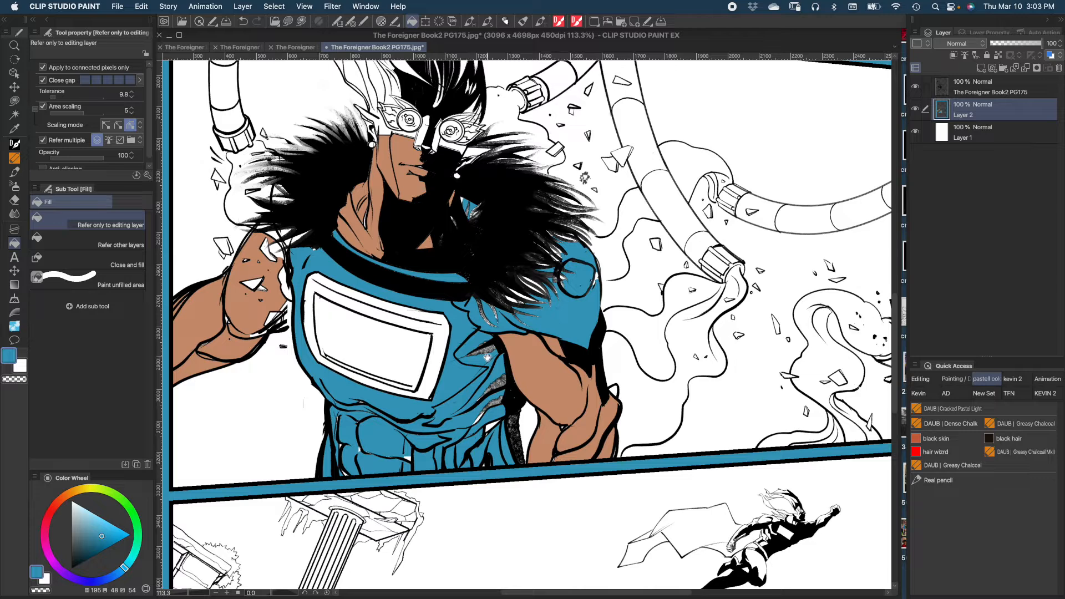
Choose a golden brown colour and fill the strands of the character's hair with it
{"action": "scroll", "coordinate": [487, 357], "scroll_direction": "up", "scroll_amount": 3}
{"action": "left_click_drag", "start_coordinate": [88, 495], "coordinate": [74, 490]}
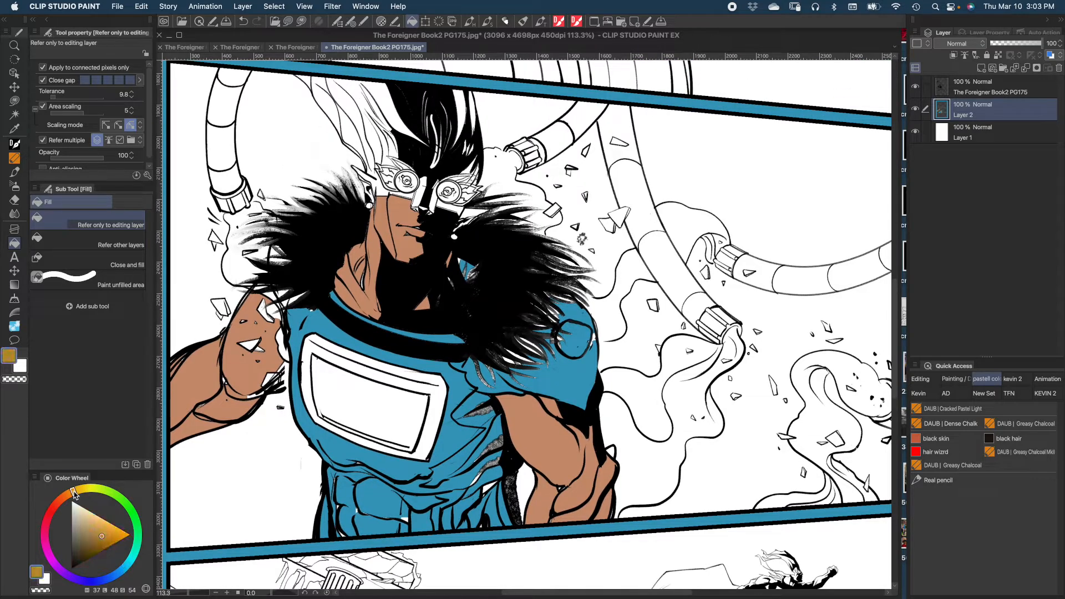
{"action": "mouse_move", "coordinate": [476, 111]}
{"action": "left_mouse_down"}
{"action": "mouse_move", "coordinate": [433, 130]}
{"action": "mouse_move", "coordinate": [445, 149]}
{"action": "mouse_move", "coordinate": [434, 157]}
{"action": "mouse_move", "coordinate": [423, 126]}
{"action": "mouse_move", "coordinate": [392, 109]}
{"action": "mouse_move", "coordinate": [344, 122]}
{"action": "mouse_move", "coordinate": [323, 90]}
{"action": "mouse_move", "coordinate": [382, 100]}
{"action": "mouse_move", "coordinate": [392, 136]}
{"action": "mouse_move", "coordinate": [357, 148]}
{"action": "mouse_move", "coordinate": [393, 125]}
{"action": "mouse_move", "coordinate": [369, 96]}
{"action": "mouse_move", "coordinate": [308, 74]}
{"action": "left_mouse_up"}
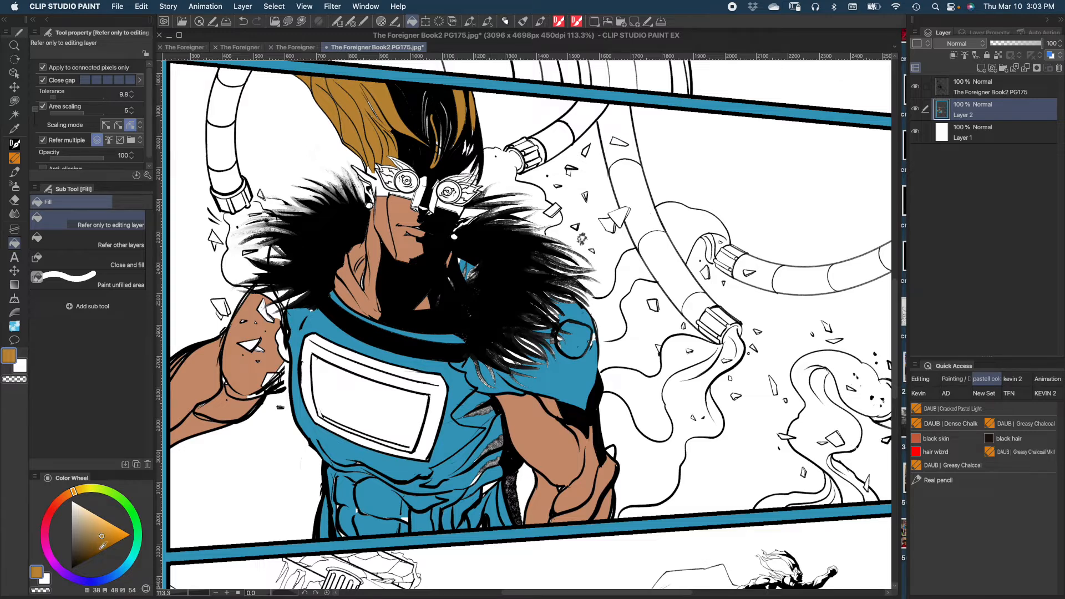
Choose a deeper blue with hue 217 and fill the goggles' lenses, frame, wings and the ear area
{"action": "left_click", "coordinate": [56, 504]}
{"action": "left_click", "coordinate": [109, 580]}
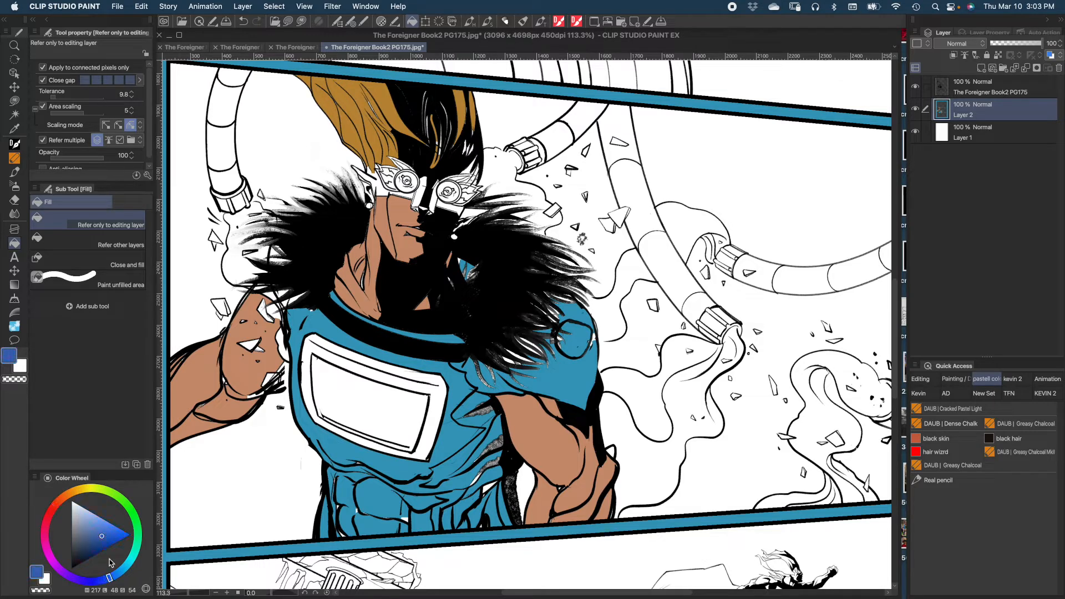
{"action": "left_click", "coordinate": [466, 194]}
{"action": "left_click", "coordinate": [460, 183]}
{"action": "left_click", "coordinate": [448, 192]}
{"action": "left_click", "coordinate": [447, 192]}
{"action": "left_click", "coordinate": [433, 197]}
{"action": "left_click", "coordinate": [423, 190]}
{"action": "left_click", "coordinate": [400, 180]}
{"action": "left_click", "coordinate": [408, 179]}
{"action": "left_click", "coordinate": [390, 177]}
{"action": "left_click", "coordinate": [400, 165]}
{"action": "left_click", "coordinate": [384, 171]}
{"action": "left_click", "coordinate": [376, 179]}
{"action": "left_click", "coordinate": [383, 191]}
{"action": "left_click", "coordinate": [368, 189]}
{"action": "left_click", "coordinate": [371, 192]}
{"action": "left_click", "coordinate": [369, 206]}
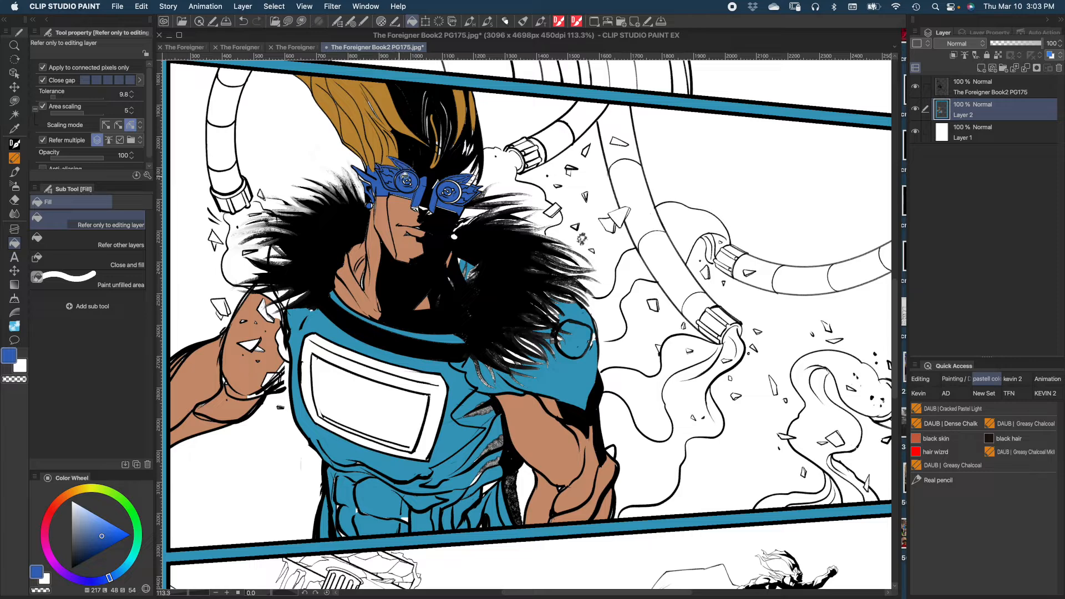
Fill the outer goggle wing and the cloud shape behind the head with the same deep blue
{"action": "left_click", "coordinate": [476, 174]}
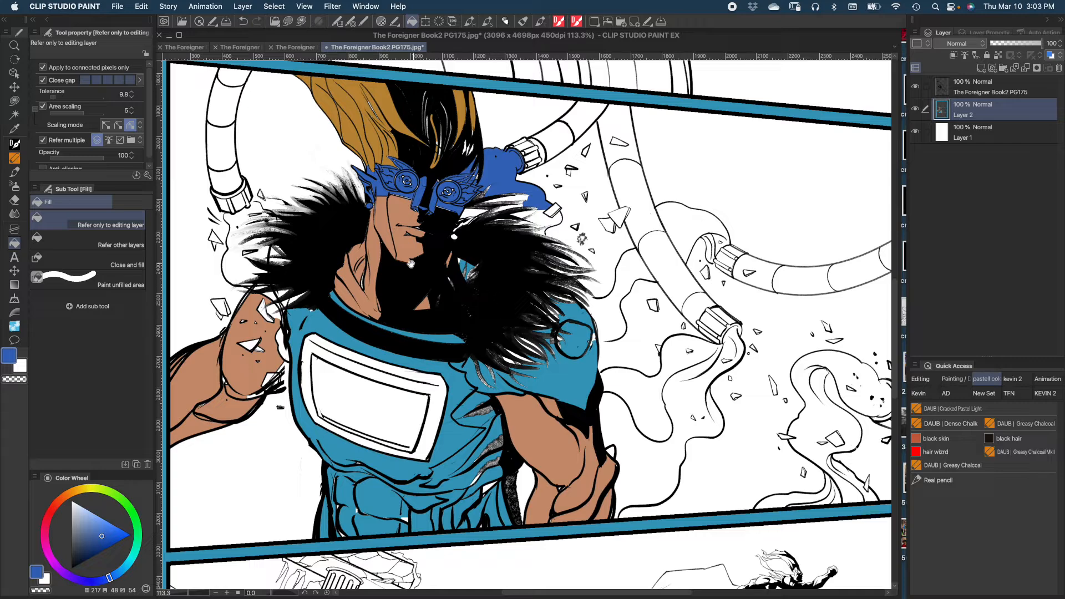
{"action": "scroll", "coordinate": [412, 155], "scroll_direction": "up", "scroll_amount": 2}
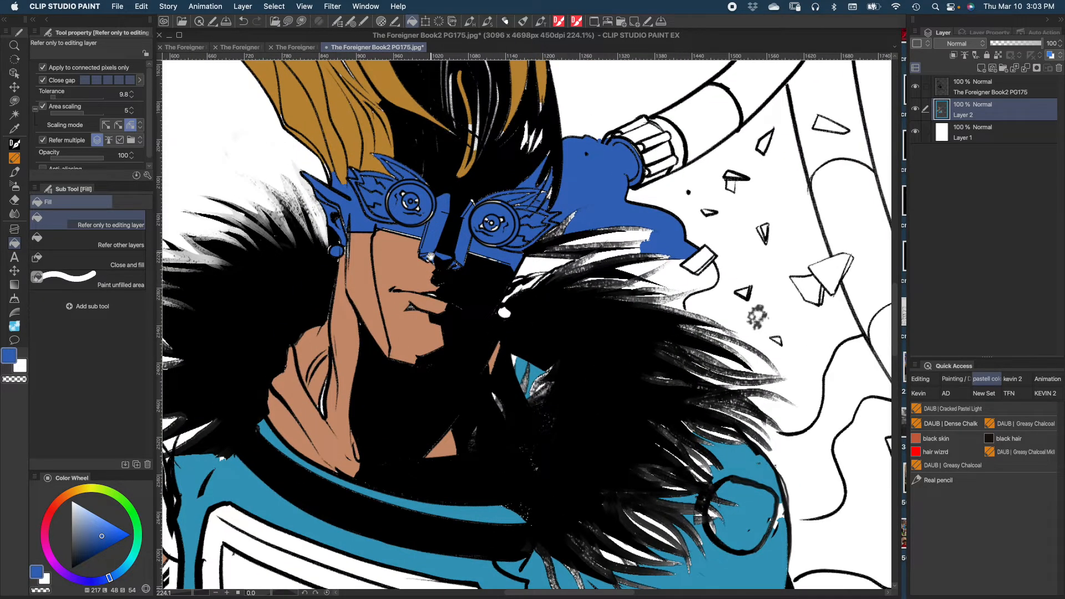
{"action": "left_click_drag", "start_coordinate": [431, 274], "coordinate": [476, 147]}
{"action": "left_click_drag", "start_coordinate": [470, 304], "coordinate": [456, 321]}
{"action": "left_click_drag", "start_coordinate": [456, 321], "coordinate": [428, 359]}
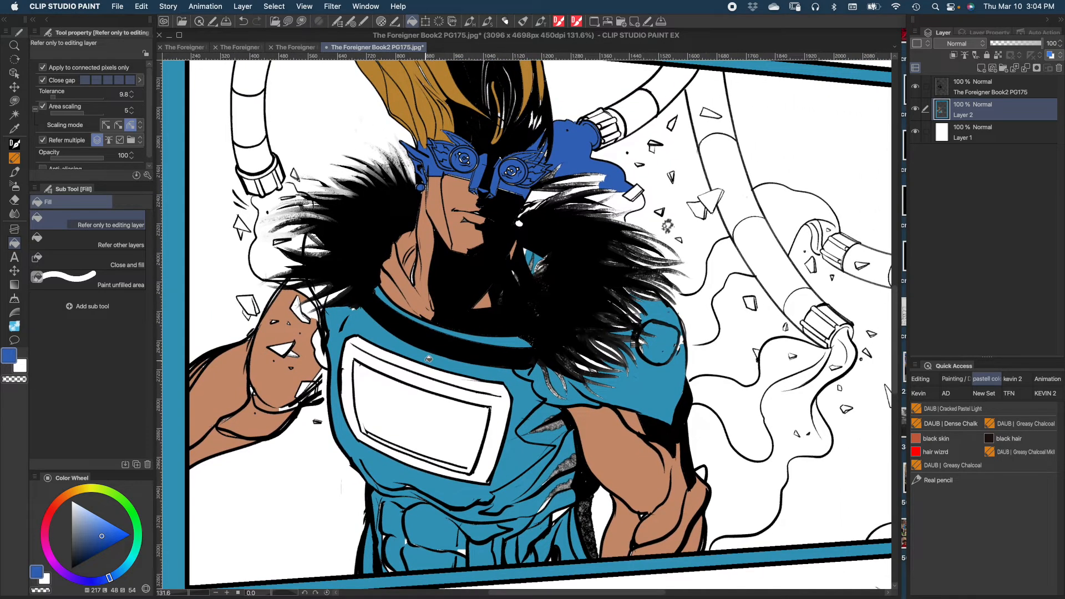
Hide the line art layer to inspect the flat colours beneath it, and show it again
{"action": "left_click", "coordinate": [915, 89]}
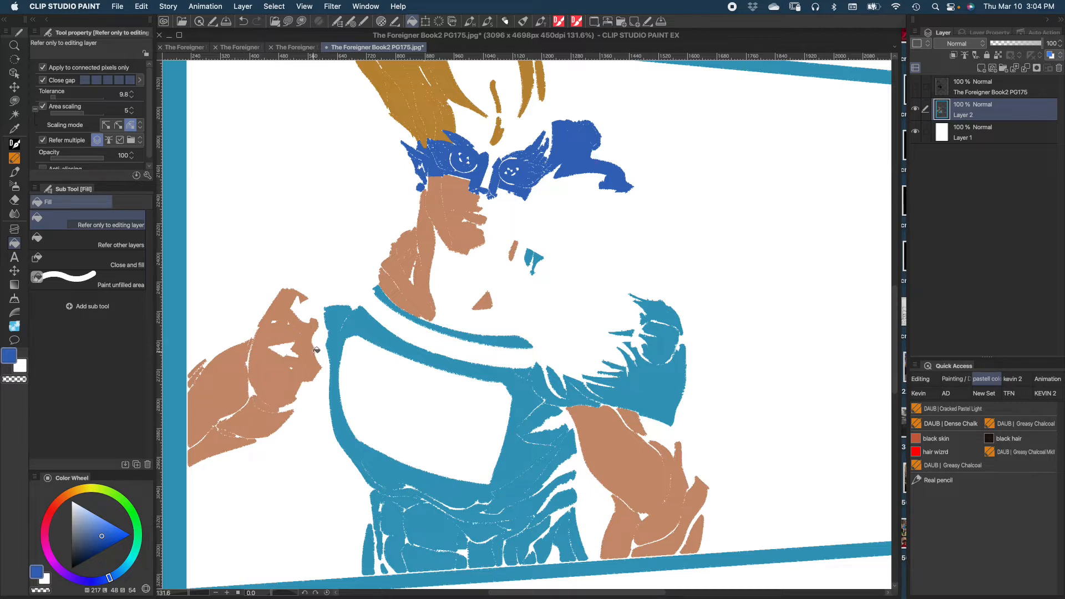
{"action": "left_click", "coordinate": [916, 90]}
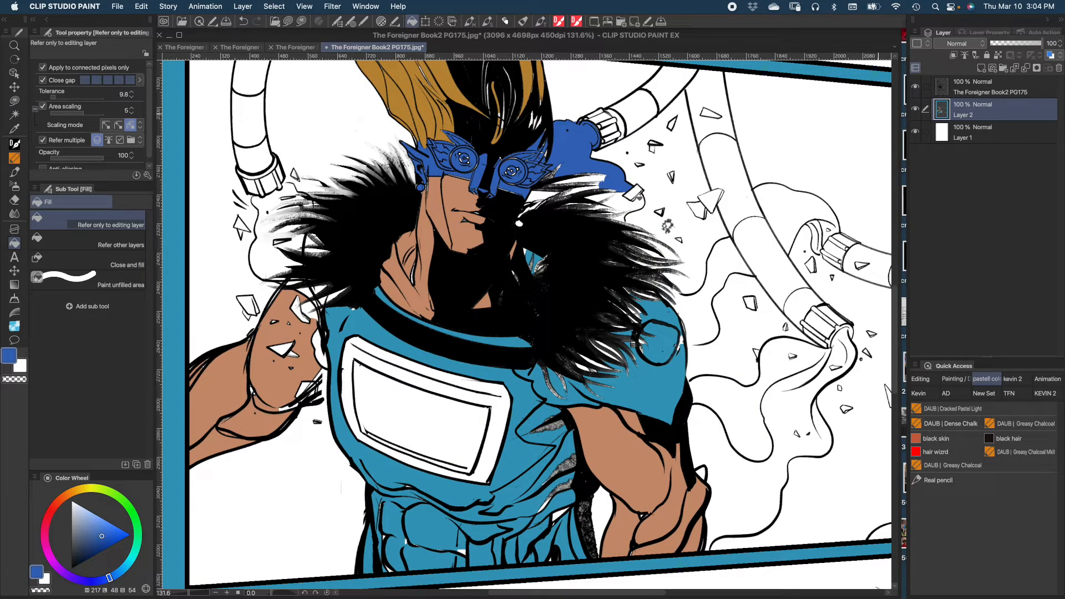
{"action": "scroll", "coordinate": [596, 236], "scroll_direction": "right", "scroll_amount": 2}
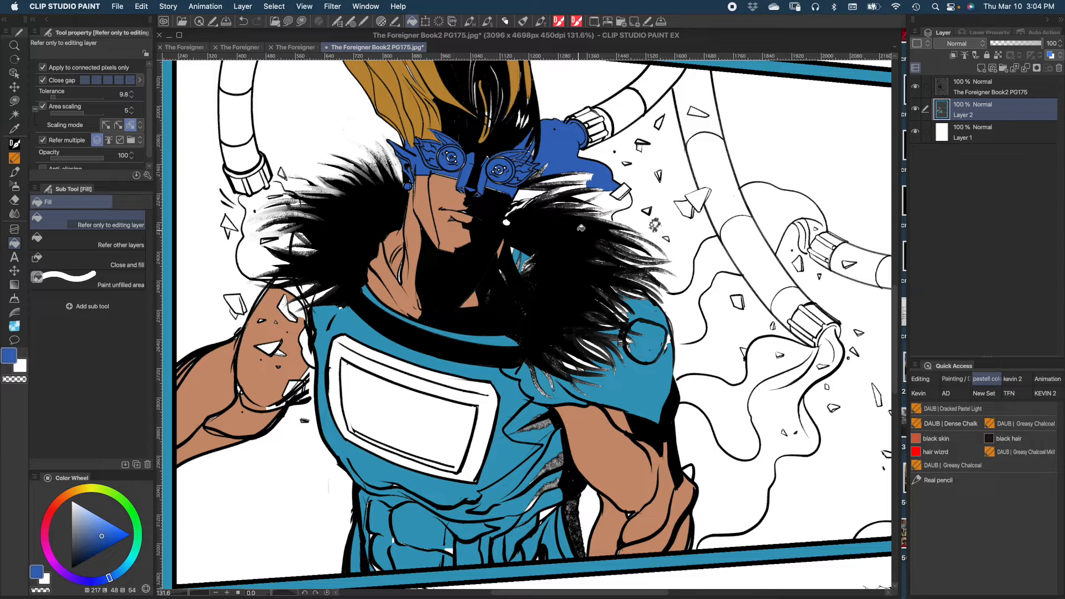
Set the fill's area scaling to 11 and fill the segments of the hose beside the hair with the deep blue
{"action": "left_click_drag", "start_coordinate": [559, 266], "coordinate": [522, 302]}
{"action": "scroll", "coordinate": [523, 303], "scroll_direction": "up", "scroll_amount": 4}
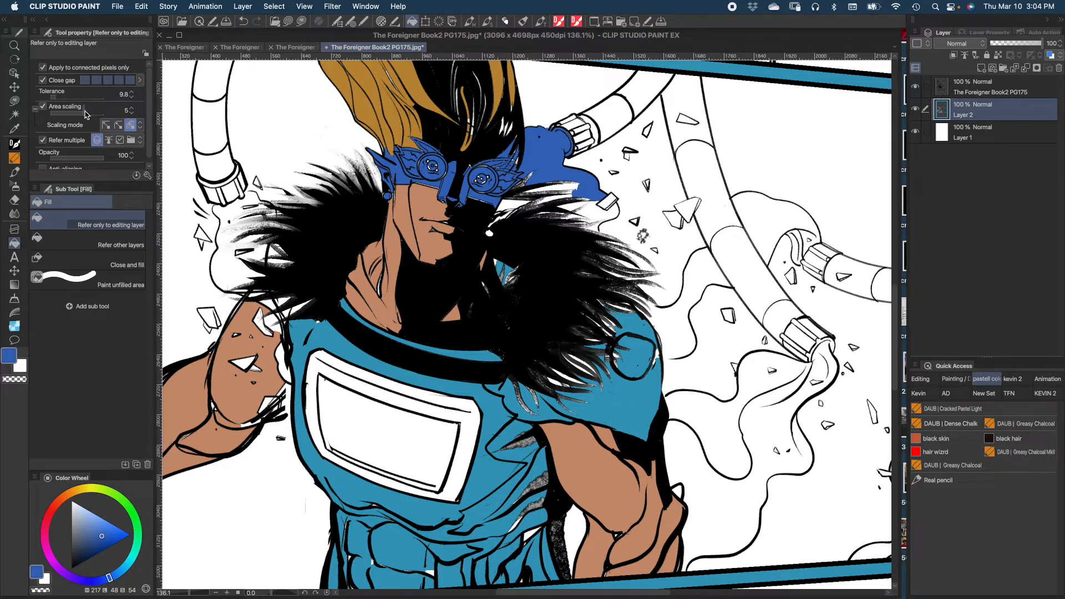
{"action": "left_click_drag", "start_coordinate": [86, 115], "coordinate": [92, 117]}
{"action": "left_click_drag", "start_coordinate": [225, 158], "coordinate": [215, 80]}
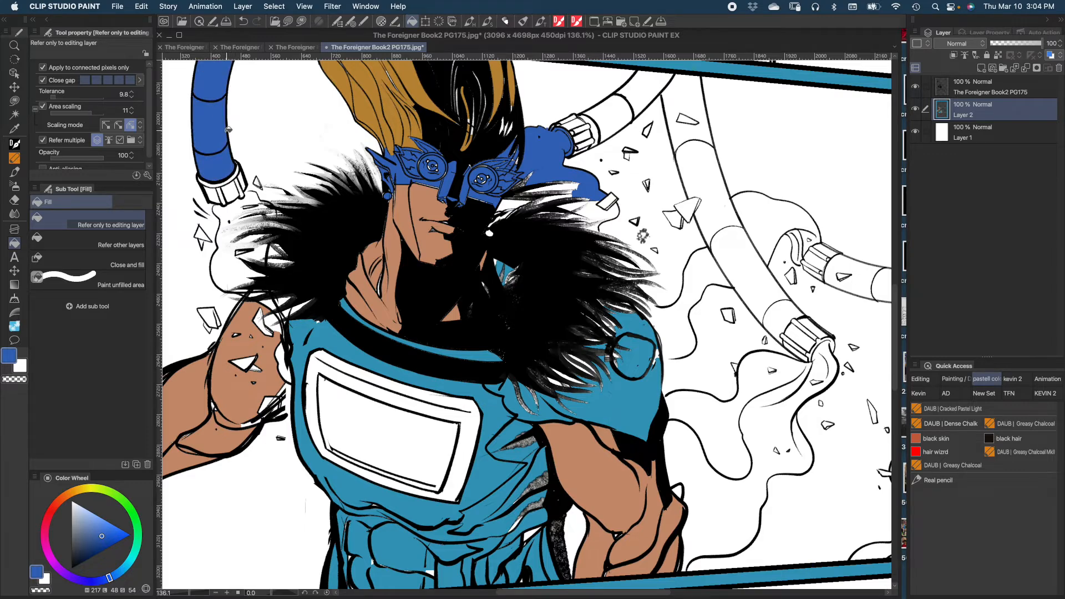
{"action": "scroll", "coordinate": [219, 153], "scroll_direction": "up", "scroll_amount": 5}
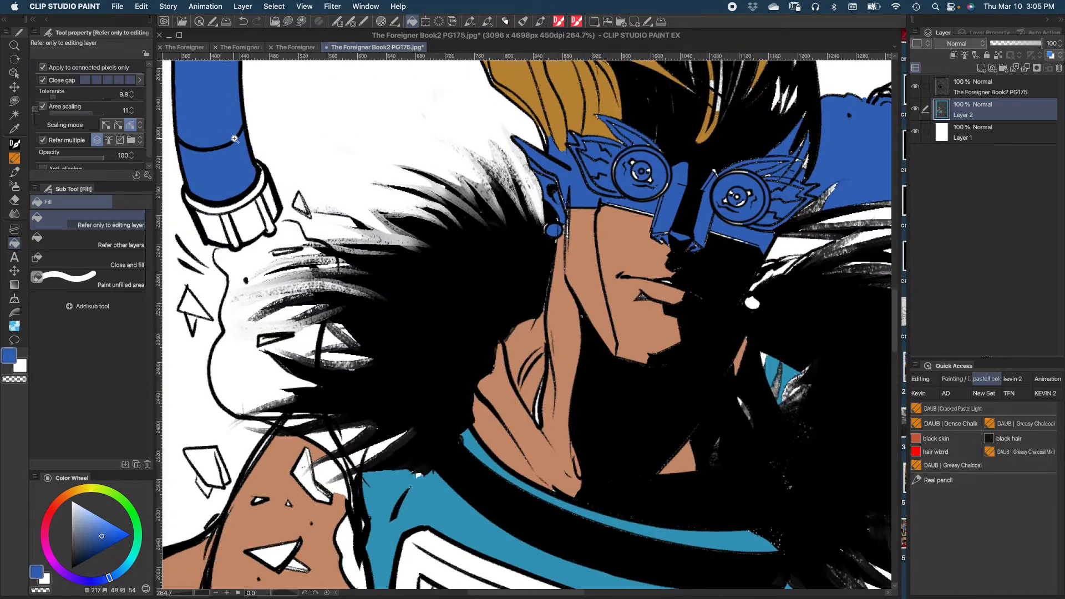
{"action": "left_click_drag", "start_coordinate": [316, 214], "coordinate": [394, 311]}
{"action": "left_click", "coordinate": [389, 97]}
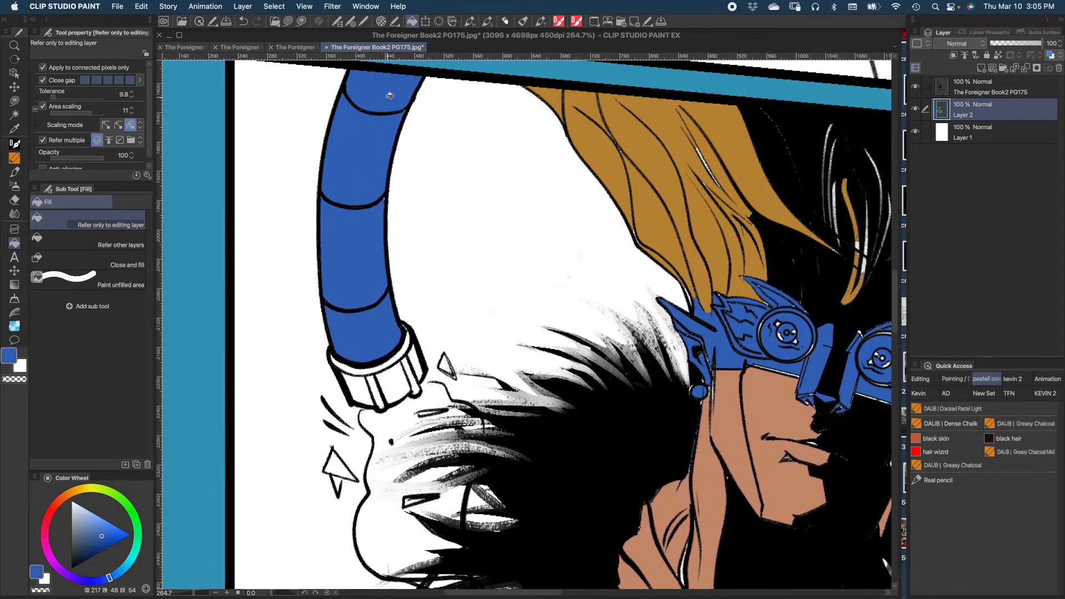
Hide the line art layer to inspect the edges and gaps of the hose's fill, and show it again
{"action": "left_click", "coordinate": [915, 86]}
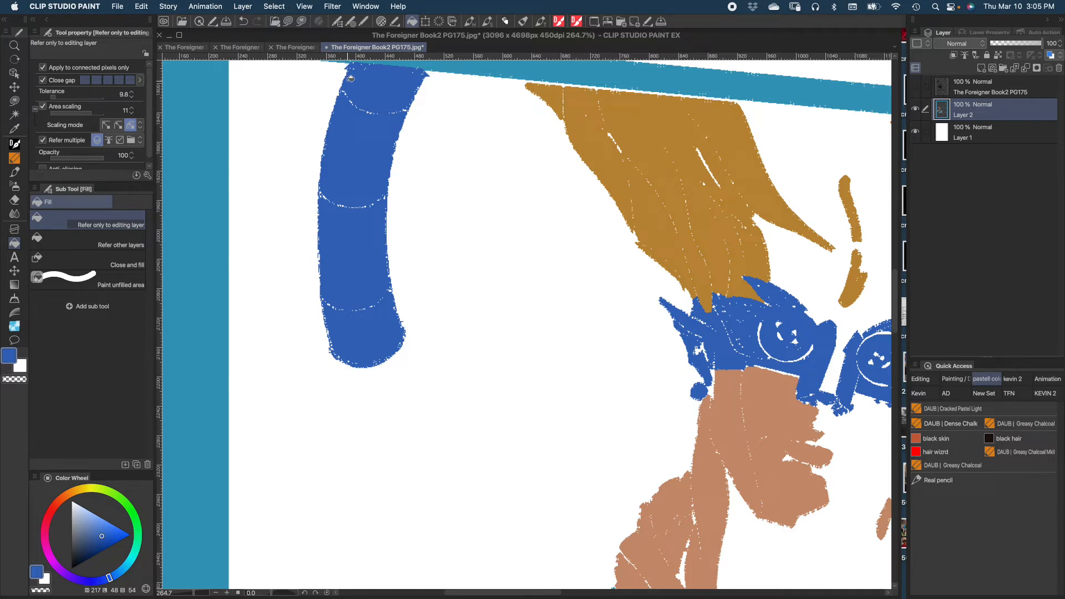
{"action": "left_click", "coordinate": [915, 89]}
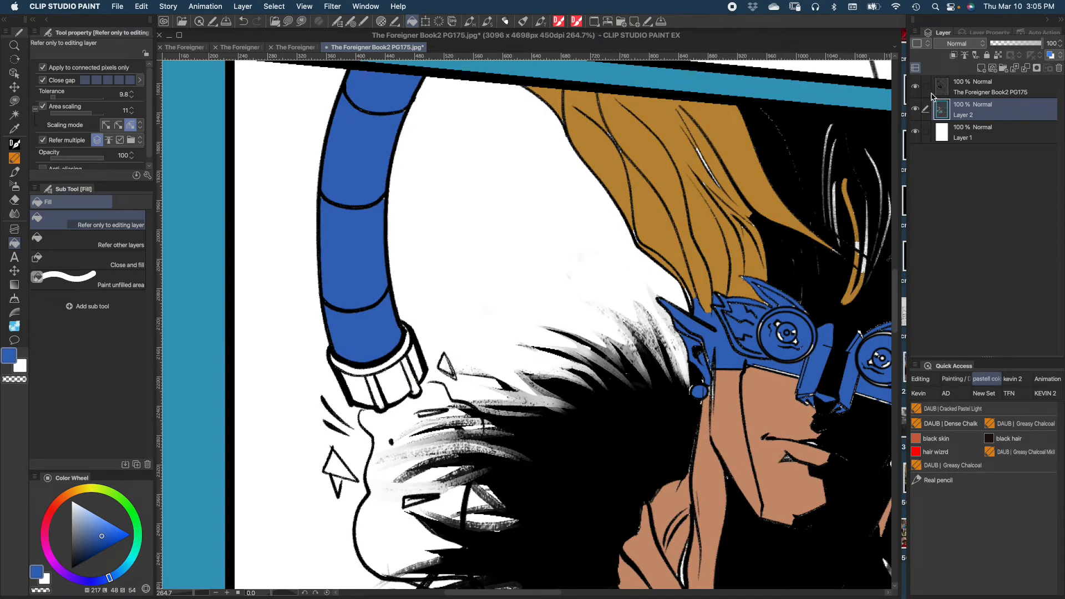
{"action": "left_click_drag", "start_coordinate": [660, 311], "coordinate": [638, 304]}
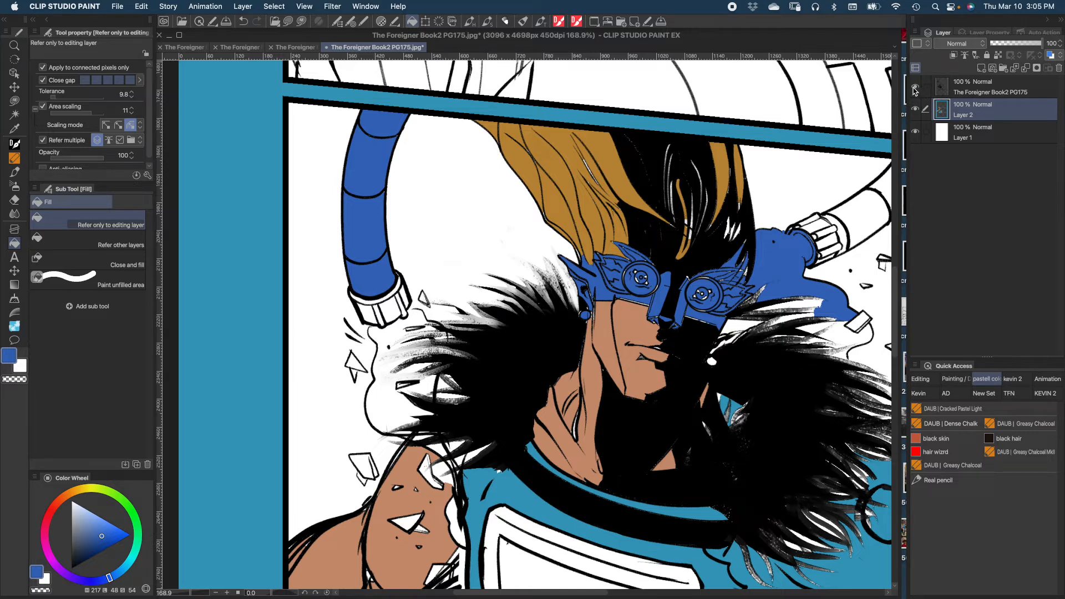
Hide the line art layer and switch to the Lasso fill Multiply sub tool
{"action": "left_click", "coordinate": [915, 88]}
{"action": "left_click_drag", "start_coordinate": [678, 221], "coordinate": [646, 206]}
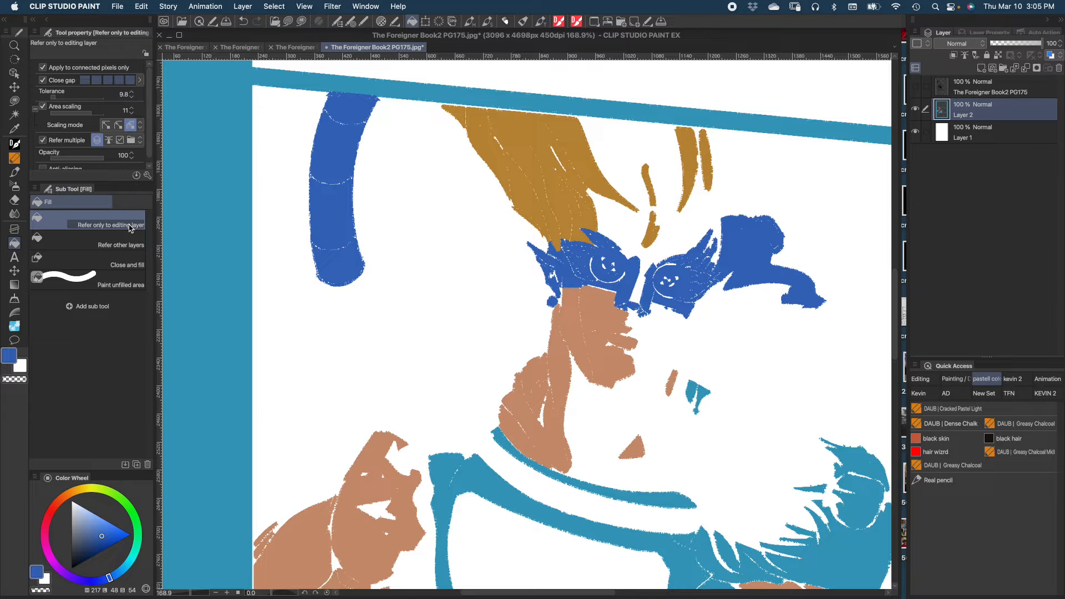
{"action": "key", "text": "b"}
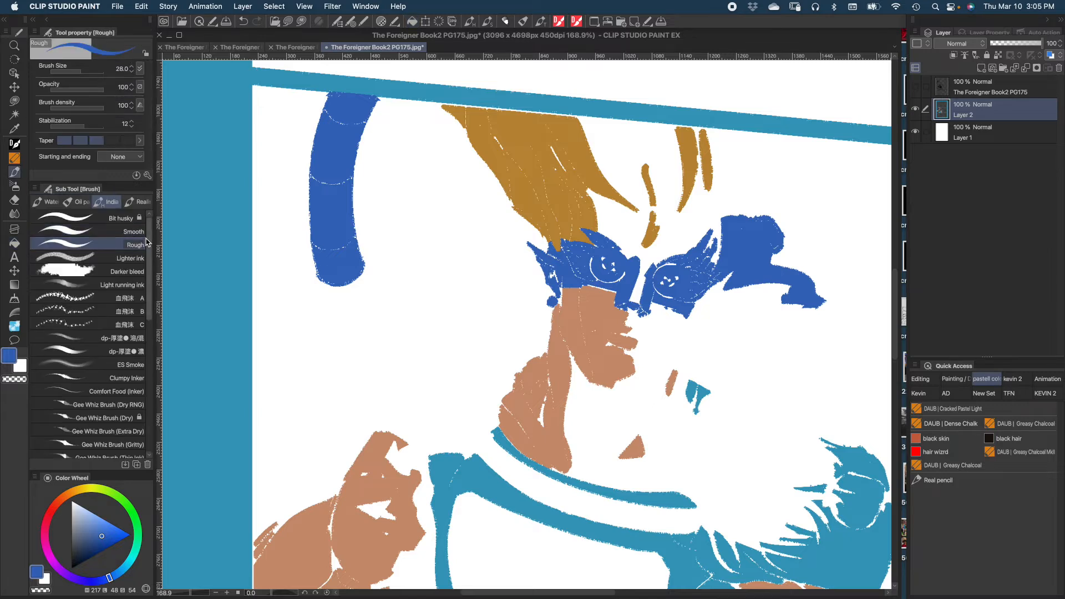
{"action": "key", "text": "m"}
{"action": "left_click", "coordinate": [137, 305]}
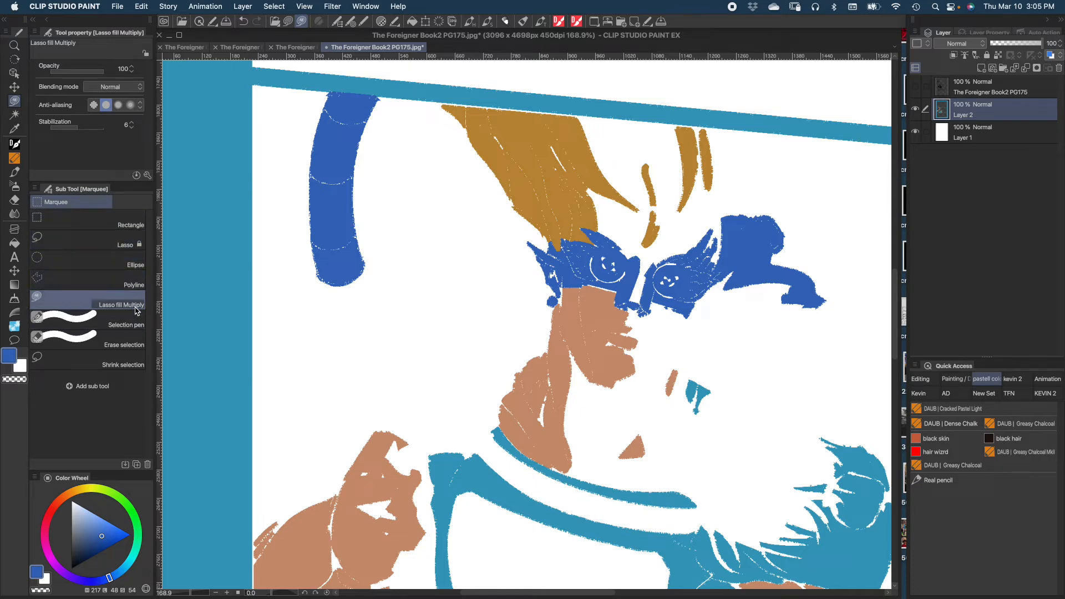
{"action": "left_click_drag", "start_coordinate": [562, 290], "coordinate": [580, 289]}
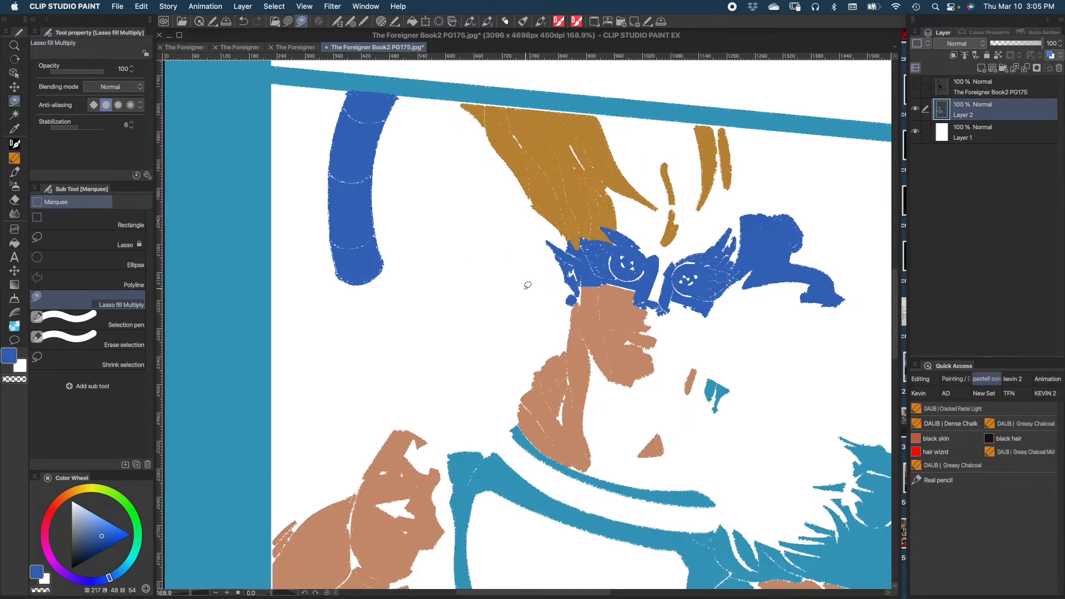
Choose a near-black colour with hue 217 and add a new layer directly beneath the flat colours on Layer 2
{"action": "left_click_drag", "start_coordinate": [86, 543], "coordinate": [77, 555]}
{"action": "left_click", "coordinate": [77, 549]}
{"action": "left_click_drag", "start_coordinate": [76, 549], "coordinate": [71, 561]}
{"action": "left_click", "coordinate": [981, 68]}
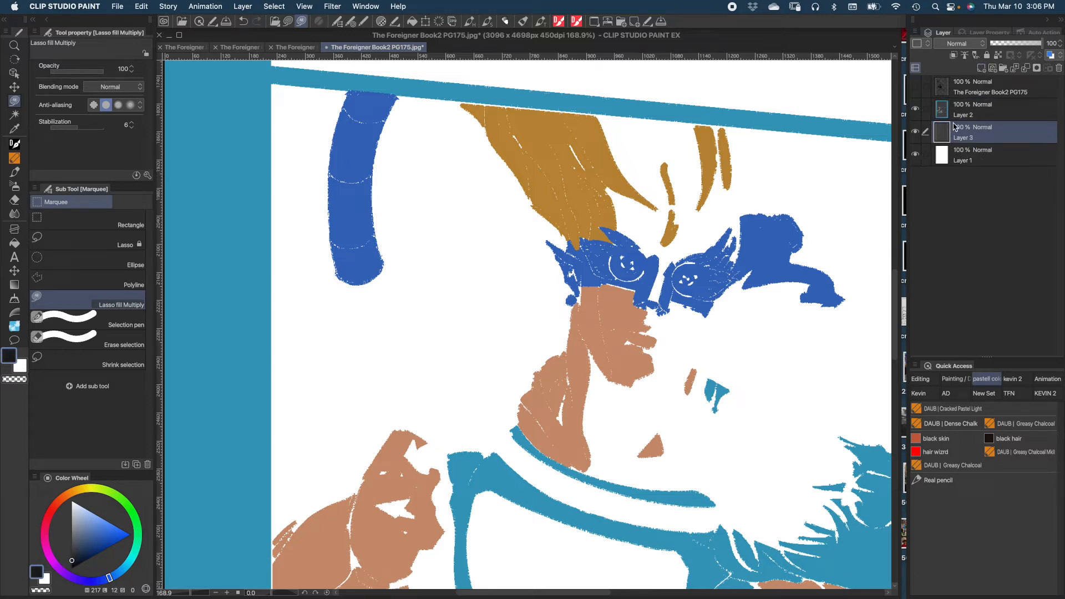
Lasso-fill the white gaps in the blue hose, goggles, face and neck with near-black on the new layer
{"action": "mouse_move", "coordinate": [404, 100]}
{"action": "left_mouse_down"}
{"action": "mouse_move", "coordinate": [372, 139]}
{"action": "mouse_move", "coordinate": [379, 104]}
{"action": "mouse_move", "coordinate": [354, 100]}
{"action": "left_mouse_up"}
{"action": "mouse_move", "coordinate": [375, 183]}
{"action": "left_mouse_down"}
{"action": "mouse_move", "coordinate": [371, 161]}
{"action": "mouse_move", "coordinate": [332, 170]}
{"action": "mouse_move", "coordinate": [364, 190]}
{"action": "left_mouse_up"}
{"action": "mouse_move", "coordinate": [376, 250]}
{"action": "left_mouse_down"}
{"action": "mouse_move", "coordinate": [342, 226]}
{"action": "mouse_move", "coordinate": [334, 240]}
{"action": "mouse_move", "coordinate": [348, 262]}
{"action": "mouse_move", "coordinate": [376, 250]}
{"action": "left_mouse_up"}
{"action": "scroll", "coordinate": [505, 320], "scroll_direction": "down", "scroll_amount": 5}
{"action": "scroll", "coordinate": [505, 320], "scroll_direction": "right", "scroll_amount": 4}
{"action": "mouse_move", "coordinate": [501, 130]}
{"action": "left_mouse_down"}
{"action": "mouse_move", "coordinate": [488, 181]}
{"action": "mouse_move", "coordinate": [510, 244]}
{"action": "mouse_move", "coordinate": [550, 247]}
{"action": "mouse_move", "coordinate": [560, 167]}
{"action": "left_mouse_up"}
{"action": "left_click_drag", "start_coordinate": [540, 238], "coordinate": [554, 208]}
{"action": "mouse_move", "coordinate": [511, 233]}
{"action": "left_mouse_down"}
{"action": "mouse_move", "coordinate": [488, 230]}
{"action": "mouse_move", "coordinate": [457, 257]}
{"action": "mouse_move", "coordinate": [463, 298]}
{"action": "mouse_move", "coordinate": [509, 251]}
{"action": "left_mouse_up"}
Lasso-fill the white gaps and shard-shaped holes in the character's raised arm with near-black
{"action": "scroll", "coordinate": [509, 250], "scroll_direction": "down", "scroll_amount": 2}
{"action": "scroll", "coordinate": [509, 250], "scroll_direction": "left", "scroll_amount": 2}
{"action": "left_click_drag", "start_coordinate": [394, 305], "coordinate": [364, 257]}
{"action": "left_click_drag", "start_coordinate": [311, 321], "coordinate": [264, 414]}
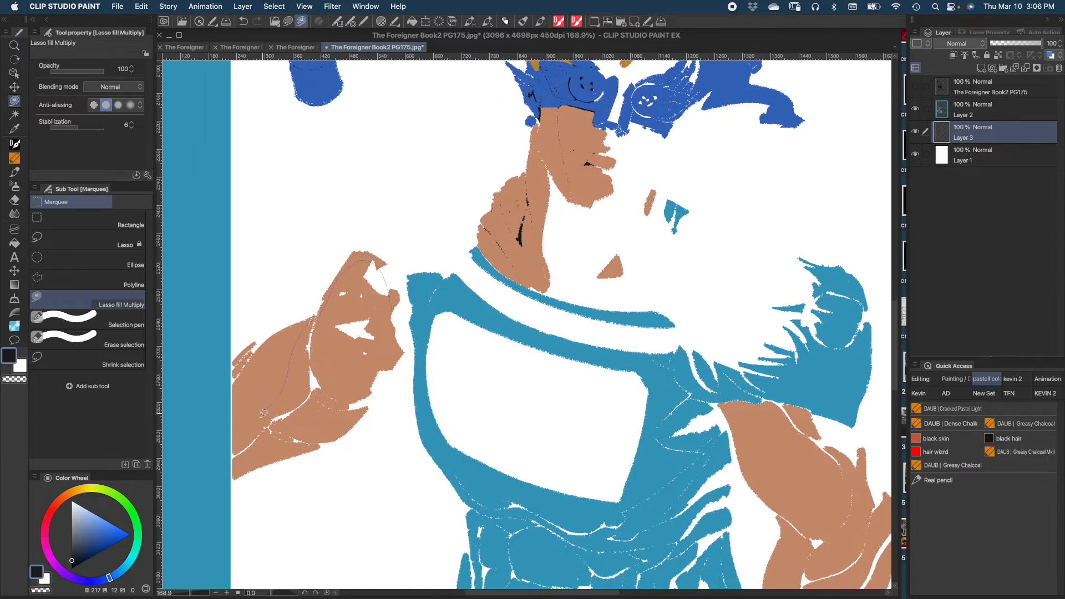
{"action": "left_click_drag", "start_coordinate": [382, 348], "coordinate": [388, 299]}
{"action": "scroll", "coordinate": [384, 323], "scroll_direction": "down", "scroll_amount": 2}
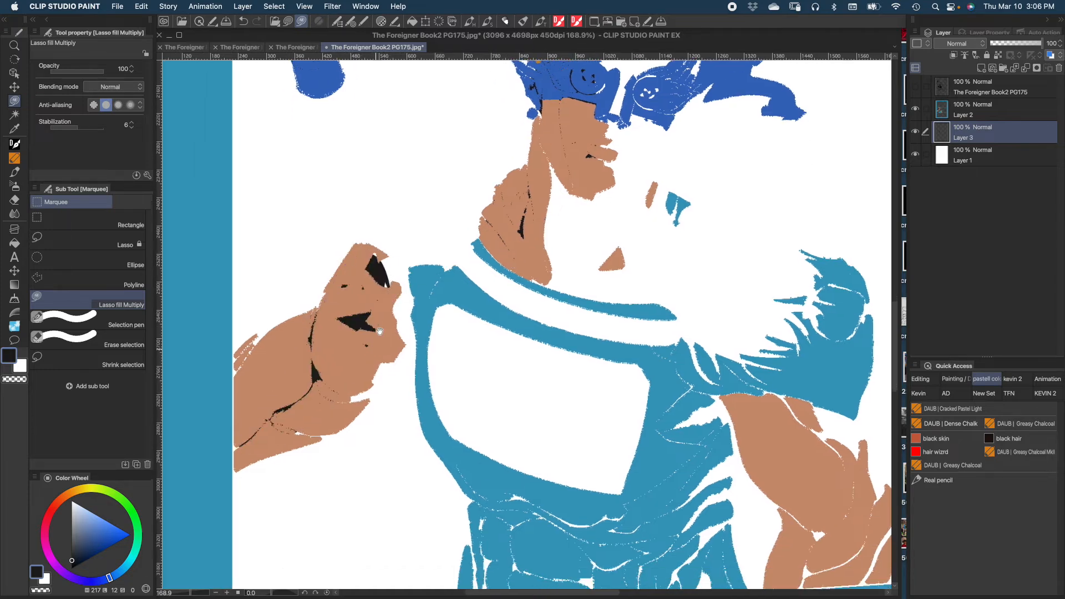
{"action": "left_click_drag", "start_coordinate": [333, 402], "coordinate": [334, 403]}
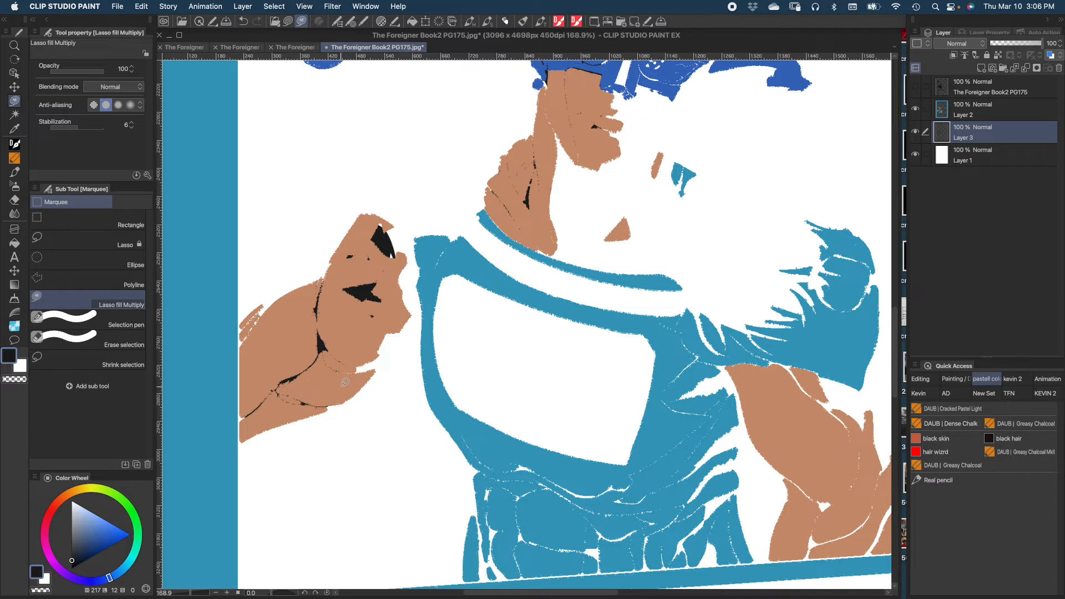
{"action": "mouse_move", "coordinate": [317, 365]}
{"action": "left_mouse_down"}
{"action": "mouse_move", "coordinate": [351, 379]}
{"action": "mouse_move", "coordinate": [360, 347]}
{"action": "left_mouse_up"}
{"action": "left_click_drag", "start_coordinate": [372, 329], "coordinate": [370, 331]}
{"action": "mouse_move", "coordinate": [272, 414]}
{"action": "left_mouse_down"}
{"action": "mouse_move", "coordinate": [384, 392]}
{"action": "mouse_move", "coordinate": [342, 260]}
{"action": "left_mouse_up"}
Lasso-fill the white gaps between the blue folds of the suit's torso and at the shoulder with near-black
{"action": "mouse_move", "coordinate": [594, 330]}
{"action": "left_mouse_down"}
{"action": "mouse_move", "coordinate": [452, 299]}
{"action": "mouse_move", "coordinate": [436, 383]}
{"action": "mouse_move", "coordinate": [523, 403]}
{"action": "mouse_move", "coordinate": [614, 291]}
{"action": "mouse_move", "coordinate": [571, 257]}
{"action": "mouse_move", "coordinate": [557, 327]}
{"action": "mouse_move", "coordinate": [525, 376]}
{"action": "mouse_move", "coordinate": [459, 407]}
{"action": "mouse_move", "coordinate": [461, 461]}
{"action": "mouse_move", "coordinate": [532, 468]}
{"action": "mouse_move", "coordinate": [615, 450]}
{"action": "mouse_move", "coordinate": [608, 335]}
{"action": "left_mouse_up"}
{"action": "mouse_move", "coordinate": [377, 403]}
{"action": "left_mouse_down"}
{"action": "mouse_move", "coordinate": [362, 452]}
{"action": "mouse_move", "coordinate": [419, 462]}
{"action": "left_mouse_up"}
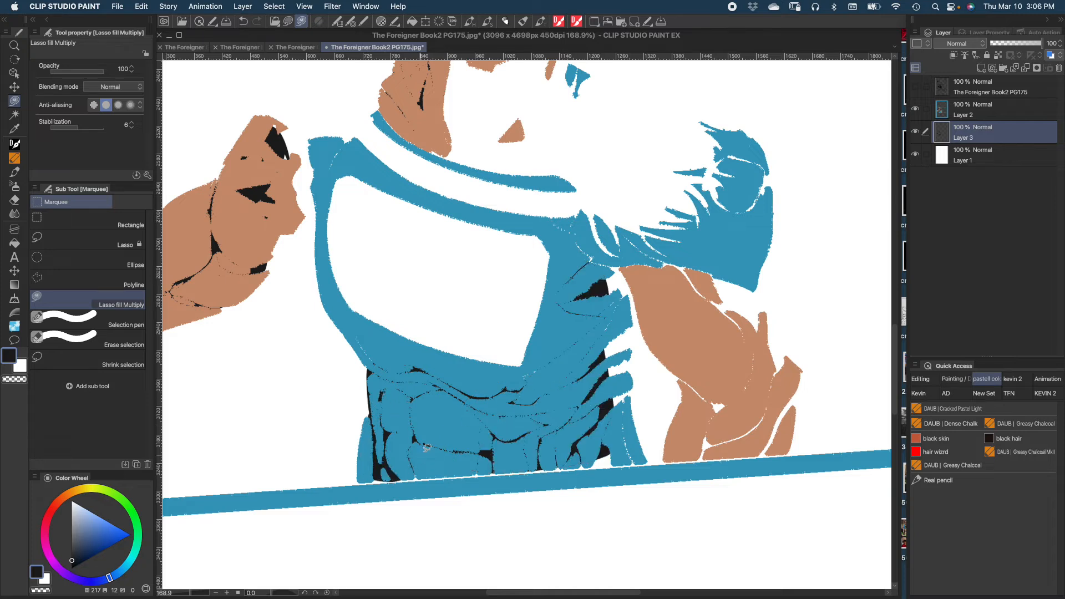
{"action": "left_click_drag", "start_coordinate": [466, 388], "coordinate": [424, 434]}
{"action": "mouse_move", "coordinate": [716, 269]}
{"action": "left_mouse_down"}
{"action": "mouse_move", "coordinate": [709, 209]}
{"action": "mouse_move", "coordinate": [625, 195]}
{"action": "mouse_move", "coordinate": [548, 237]}
{"action": "mouse_move", "coordinate": [514, 294]}
{"action": "mouse_move", "coordinate": [573, 302]}
{"action": "mouse_move", "coordinate": [692, 271]}
{"action": "left_mouse_up"}
Lasso-fill the large open areas around the collar, neck, shaded side of the face and hair with near-black
{"action": "mouse_move", "coordinate": [594, 270]}
{"action": "left_mouse_down"}
{"action": "mouse_move", "coordinate": [626, 290]}
{"action": "mouse_move", "coordinate": [474, 93]}
{"action": "left_mouse_up"}
{"action": "mouse_move", "coordinate": [393, 164]}
{"action": "left_mouse_down"}
{"action": "mouse_move", "coordinate": [395, 247]}
{"action": "mouse_move", "coordinate": [610, 279]}
{"action": "mouse_move", "coordinate": [590, 312]}
{"action": "mouse_move", "coordinate": [578, 419]}
{"action": "left_mouse_up"}
{"action": "mouse_move", "coordinate": [463, 290]}
{"action": "left_mouse_down"}
{"action": "mouse_move", "coordinate": [577, 160]}
{"action": "mouse_move", "coordinate": [439, 152]}
{"action": "left_mouse_up"}
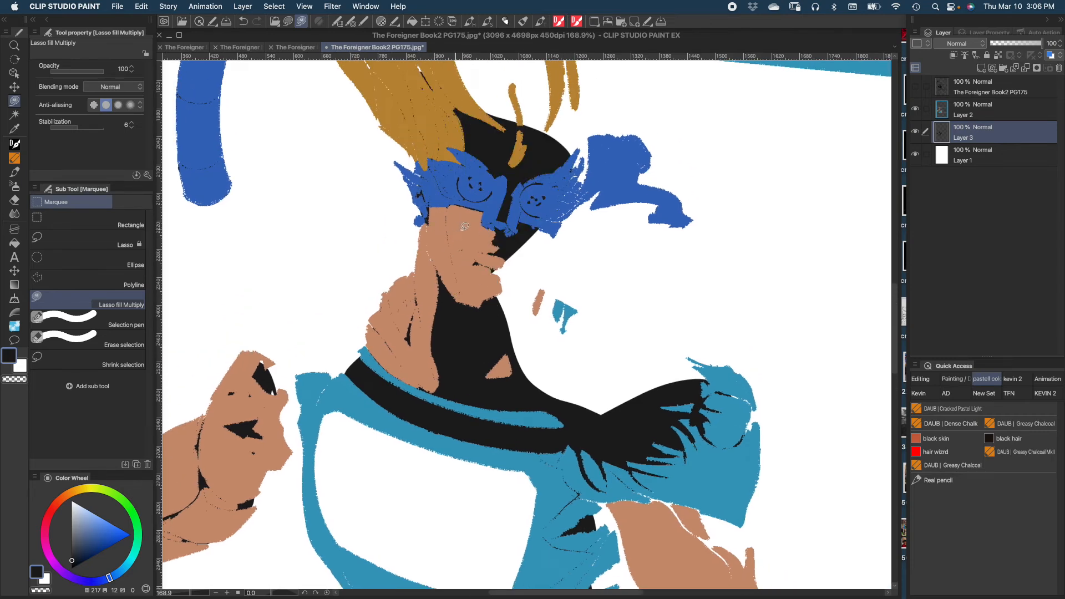
Show the line art layer again and inspect the character with the near-black fills beneath the flat colours
{"action": "scroll", "coordinate": [464, 226], "scroll_direction": "down", "scroll_amount": 4}
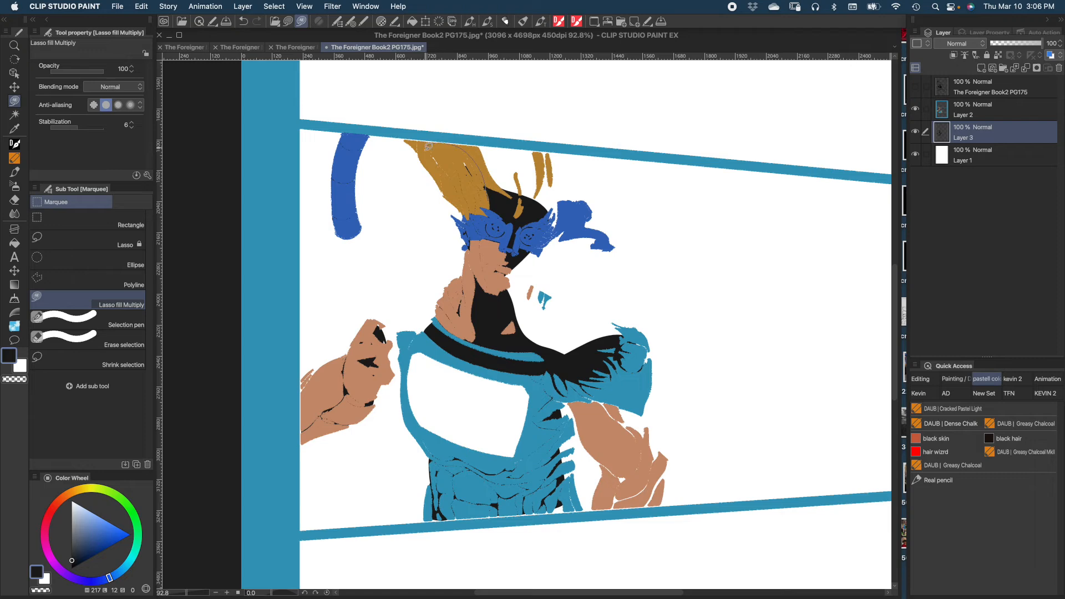
{"action": "mouse_move", "coordinate": [564, 454]}
{"action": "left_mouse_down"}
{"action": "mouse_move", "coordinate": [557, 398]}
{"action": "mouse_move", "coordinate": [541, 394]}
{"action": "mouse_move", "coordinate": [452, 415]}
{"action": "mouse_move", "coordinate": [429, 456]}
{"action": "mouse_move", "coordinate": [568, 399]}
{"action": "mouse_move", "coordinate": [554, 403]}
{"action": "left_mouse_up"}
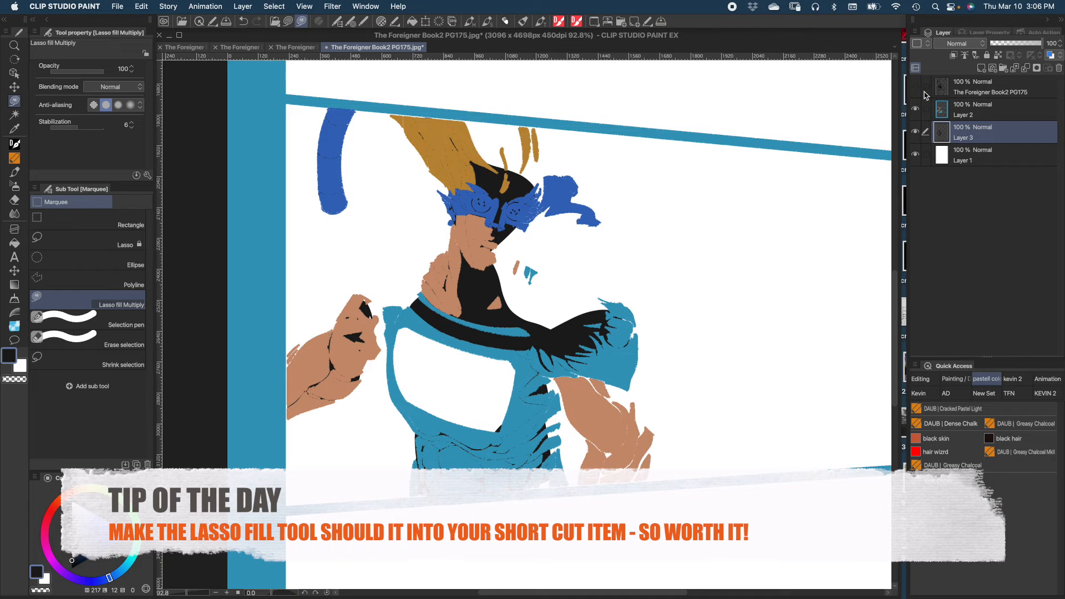
{"action": "left_click", "coordinate": [917, 92]}
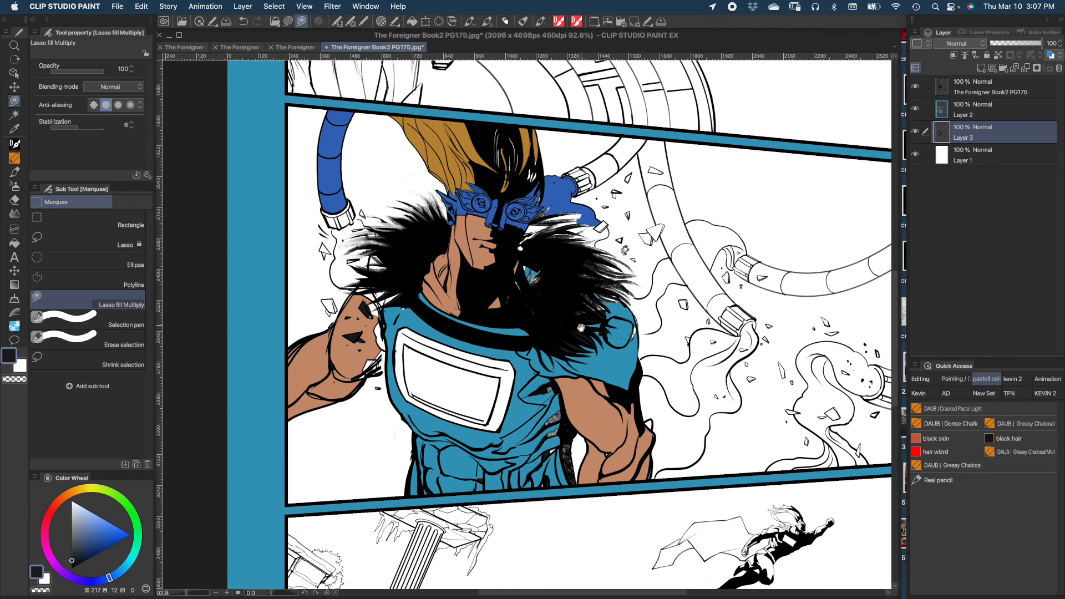
{"action": "scroll", "coordinate": [565, 389], "scroll_direction": "up", "scroll_amount": 5}
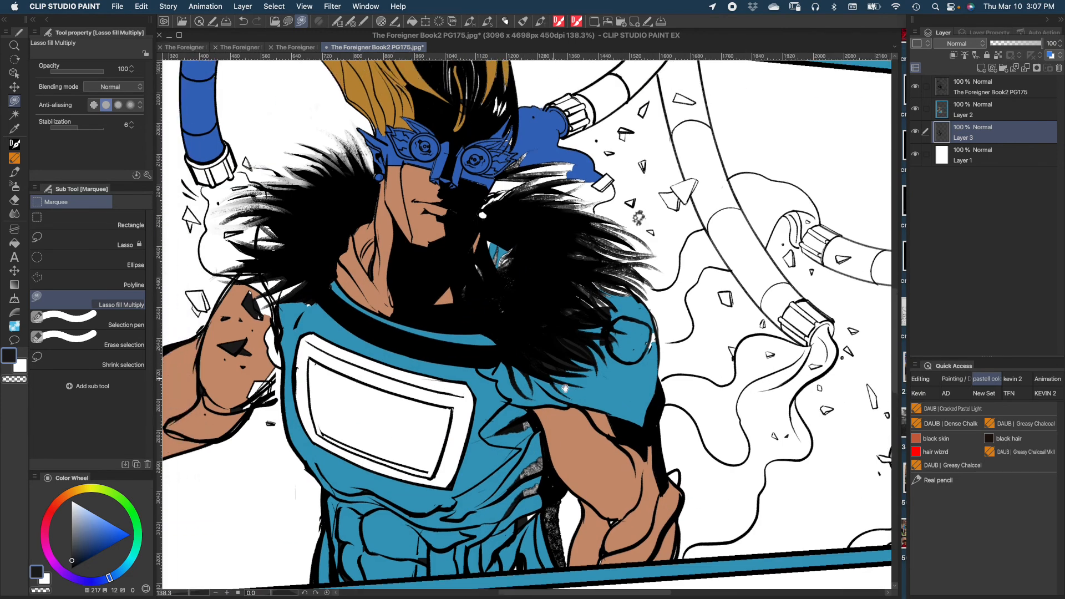
{"action": "left_click_drag", "start_coordinate": [566, 388], "coordinate": [576, 397]}
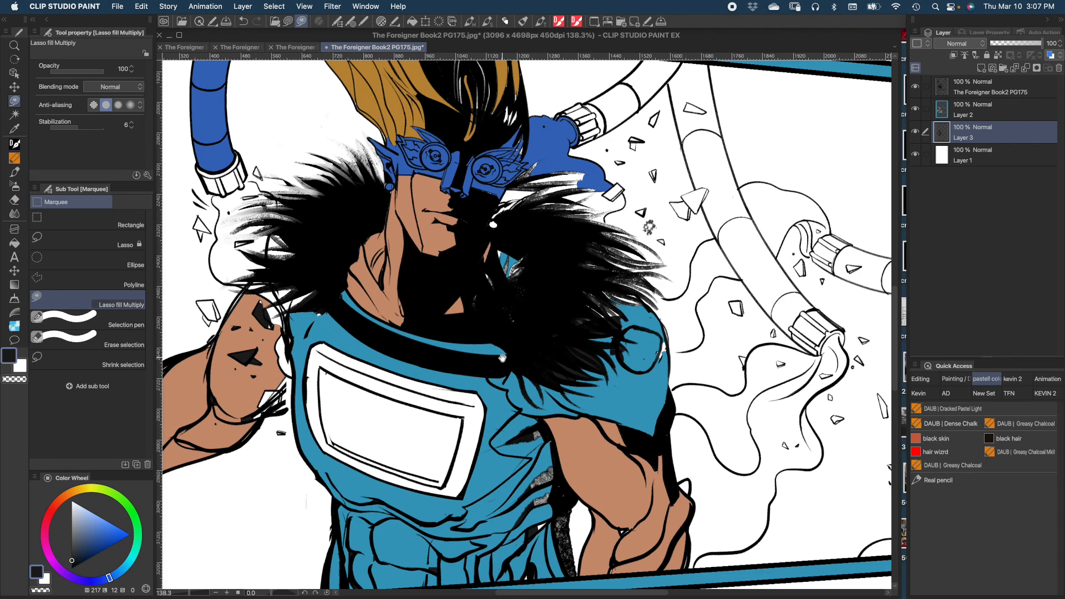
{"action": "scroll", "coordinate": [507, 364], "scroll_direction": "down", "scroll_amount": 3}
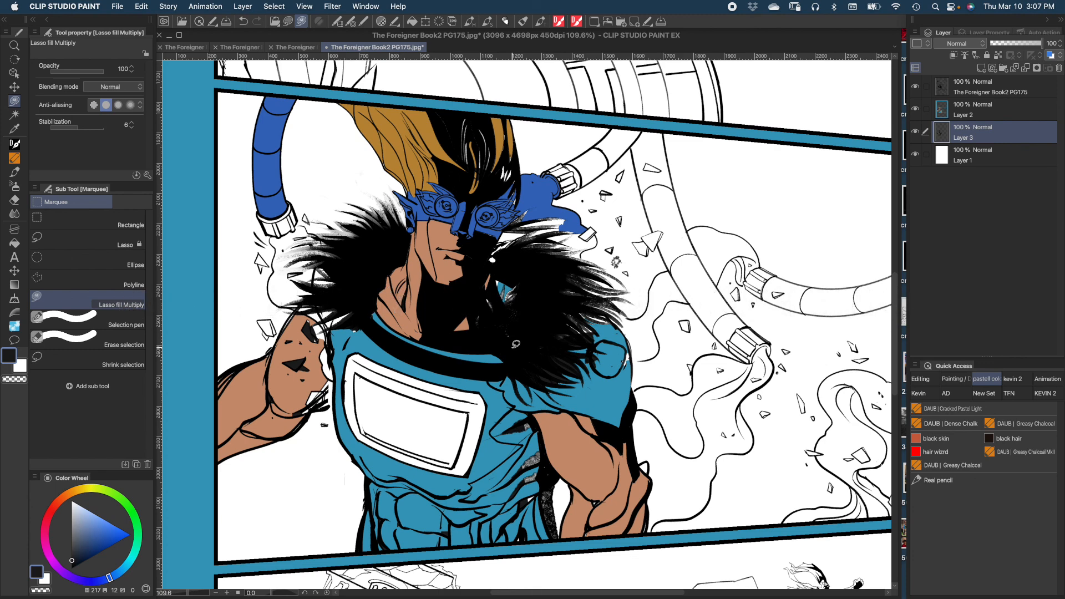
{"action": "scroll", "coordinate": [557, 341], "scroll_direction": "right", "scroll_amount": 2}
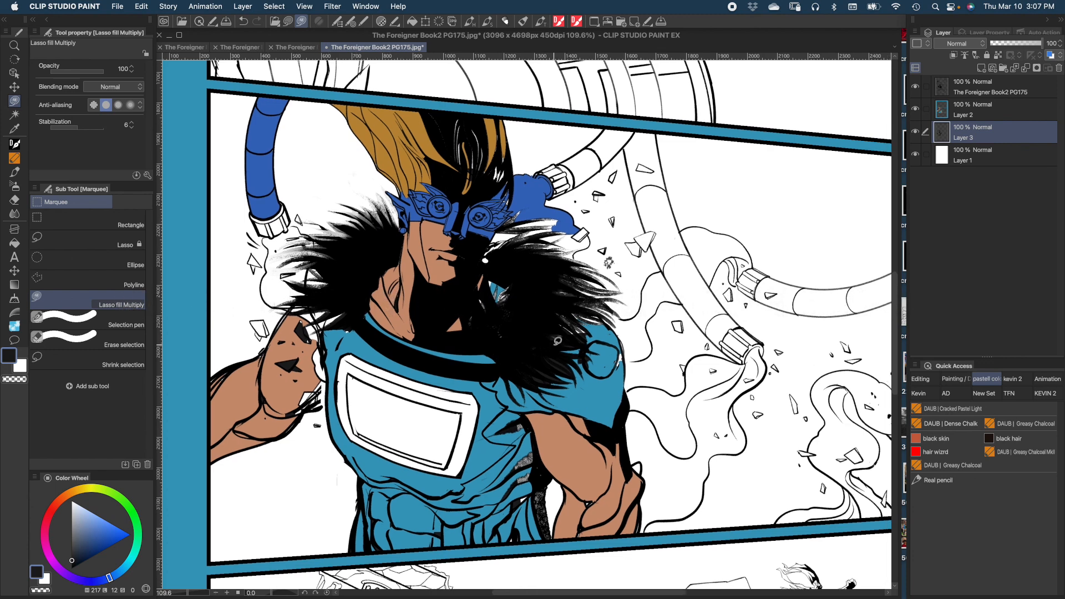